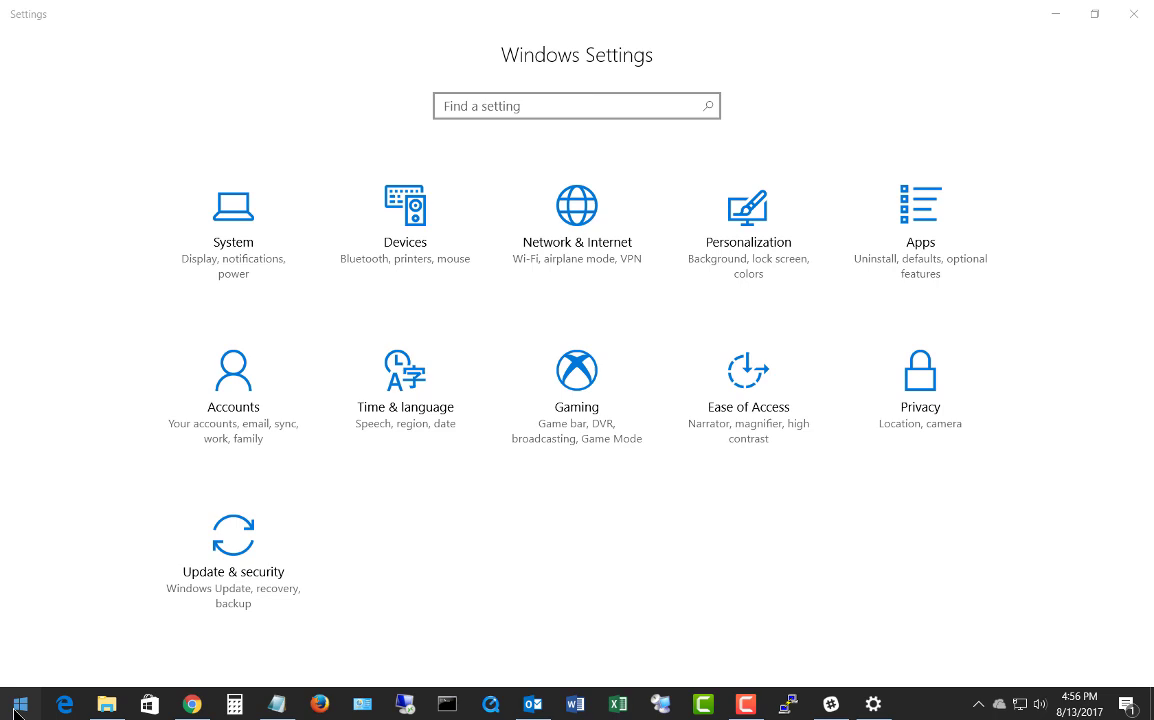
# - Open Ease of Access and switch Narrator on, leaving Start Narrator automatically off
pyautogui.click(18, 706)
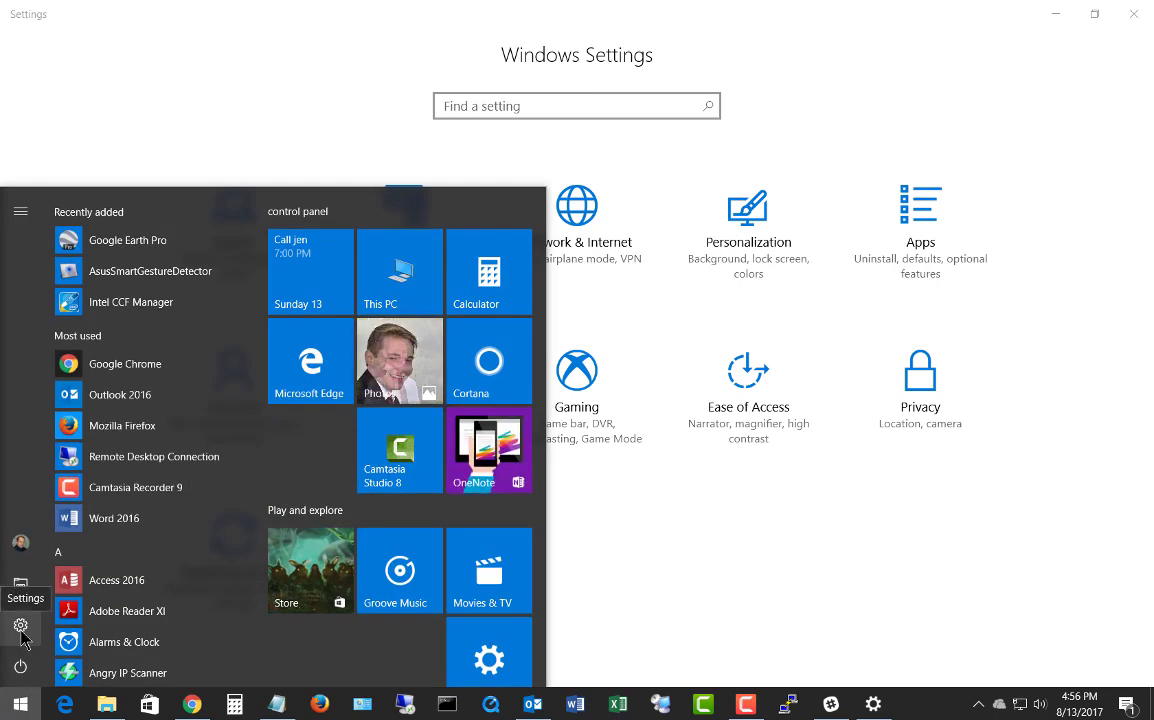
pyautogui.click(718, 590)
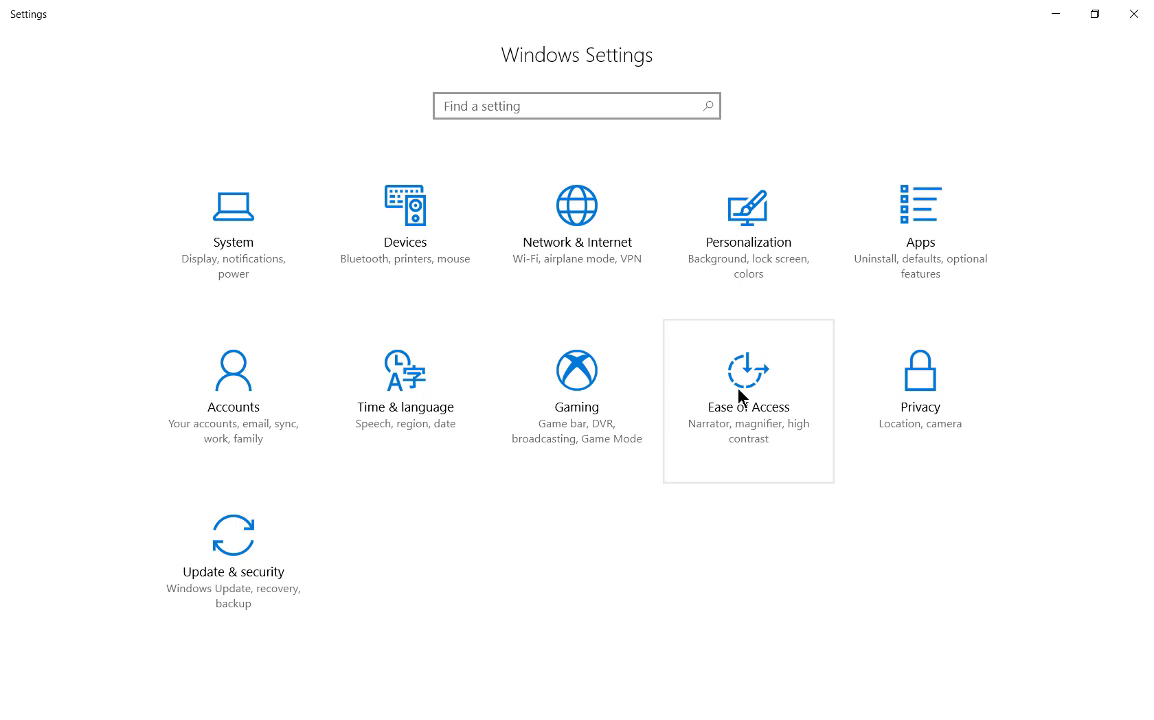
pyautogui.click(739, 420)
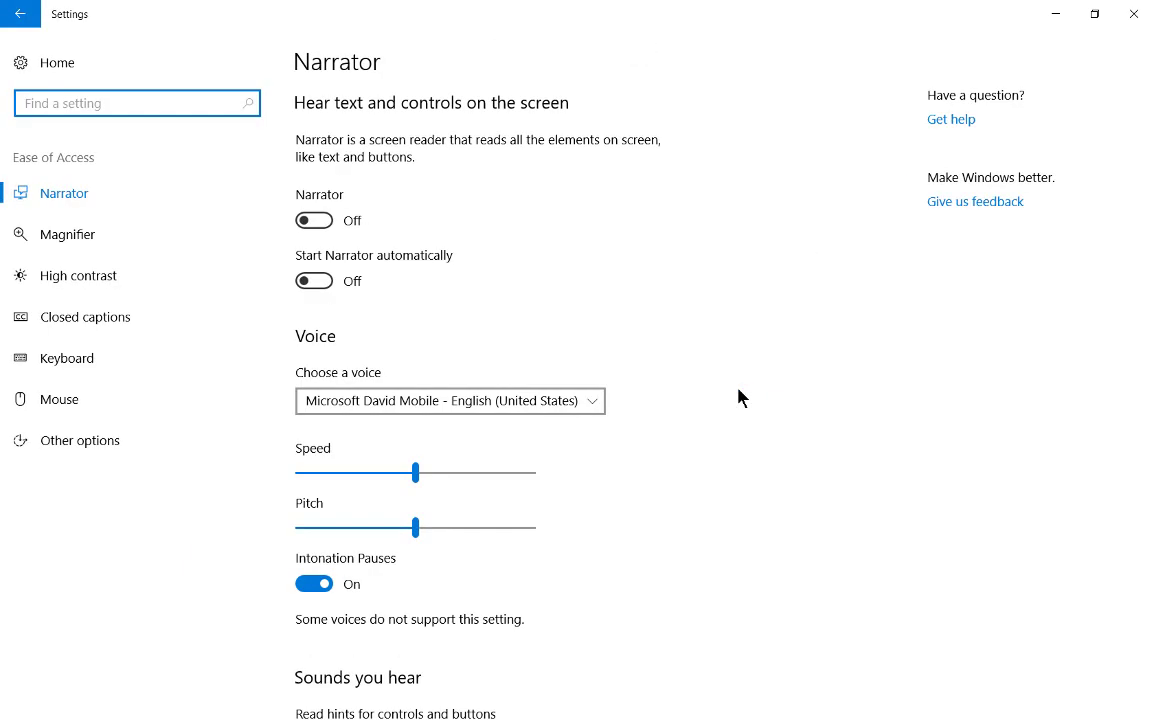
pyautogui.click(318, 229)
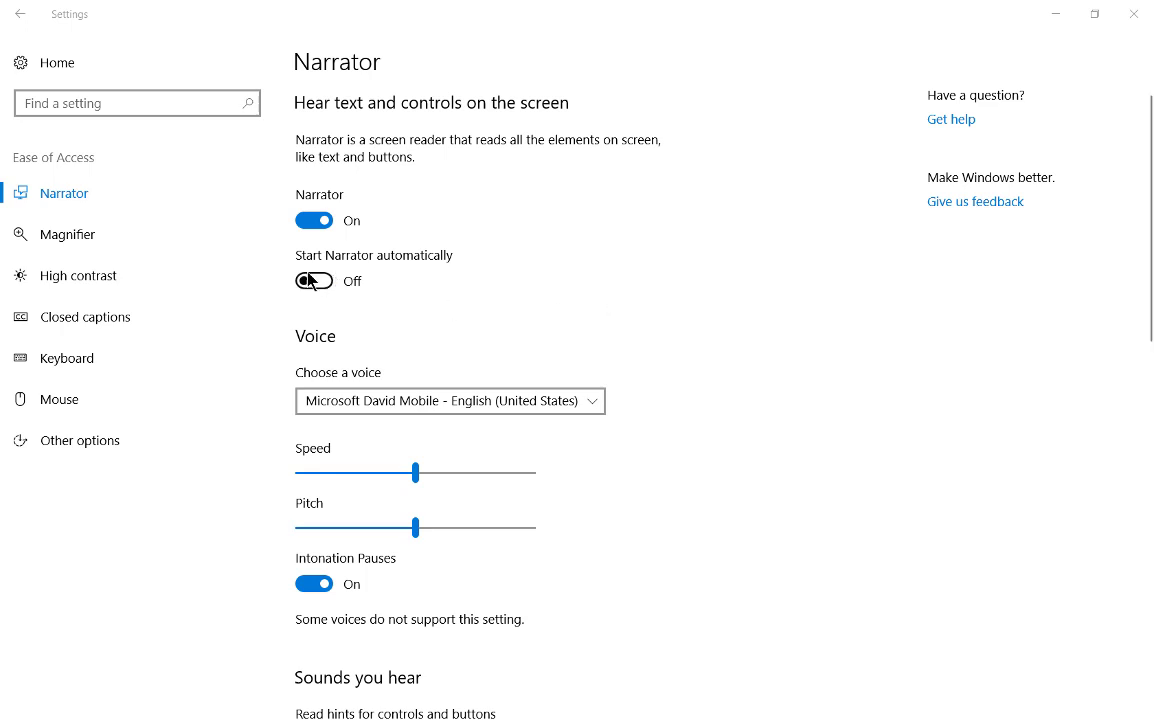
pyautogui.click(333, 260)
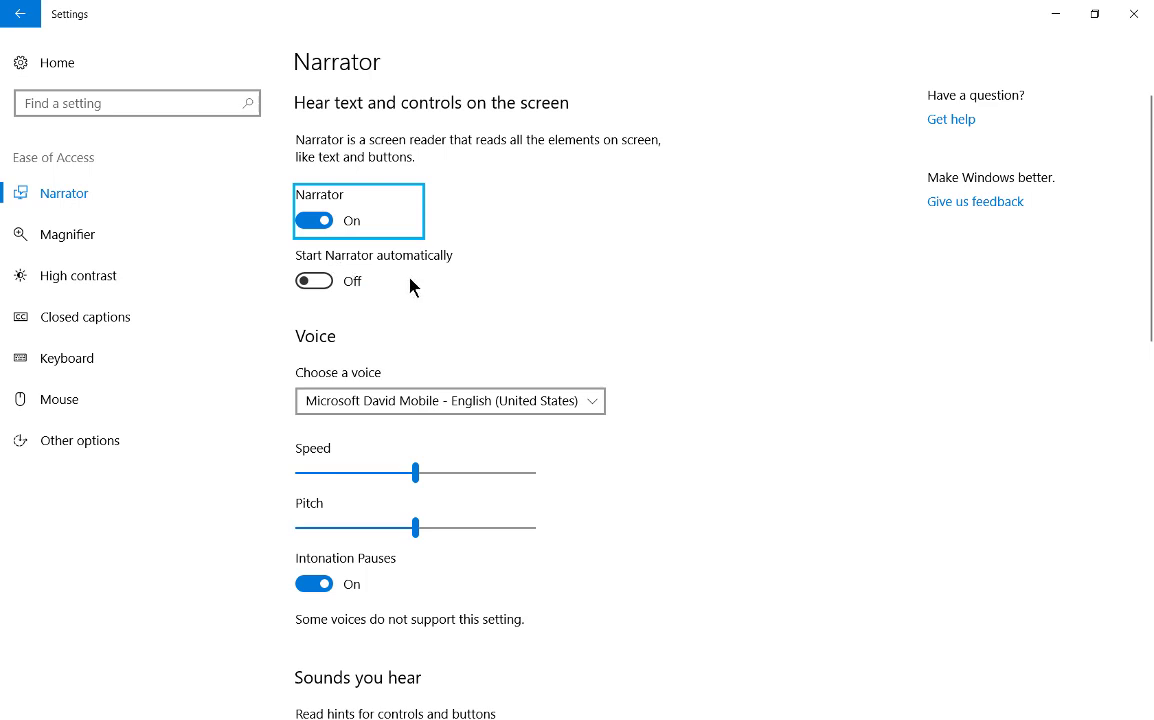
# - Try the Zira Mobile, Mark Mobile and David Desktop voices, ending on Microsoft Zira Desktop
pyautogui.click(367, 404)
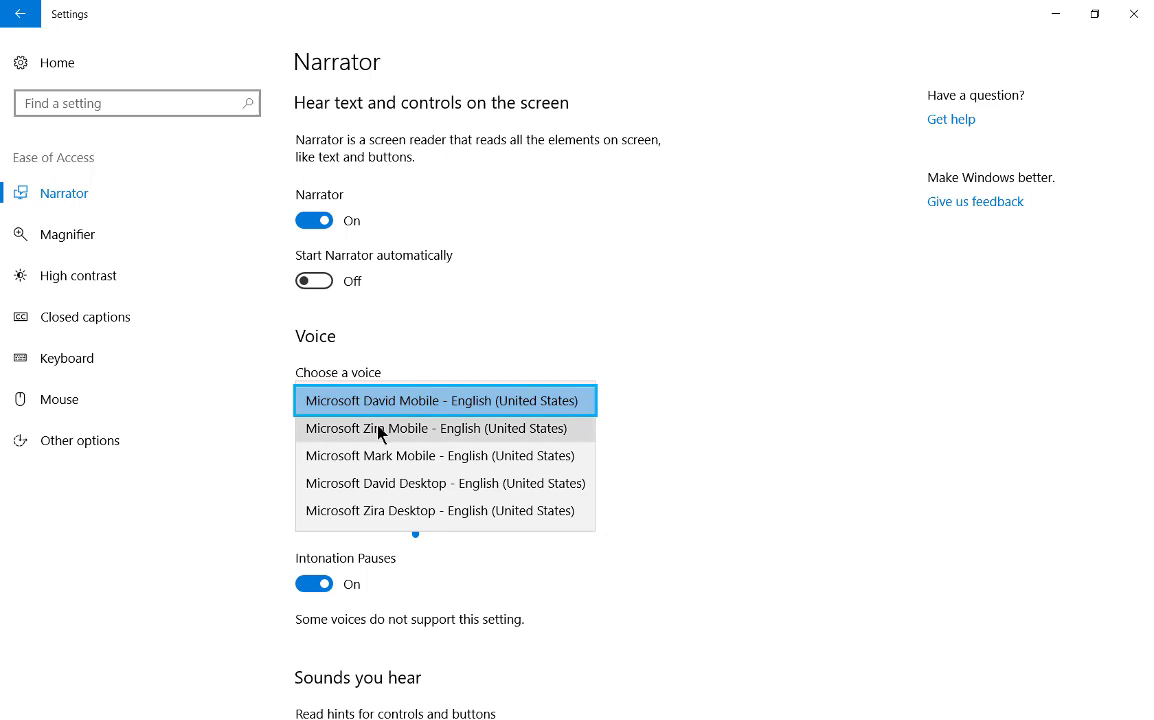
pyautogui.click(379, 430)
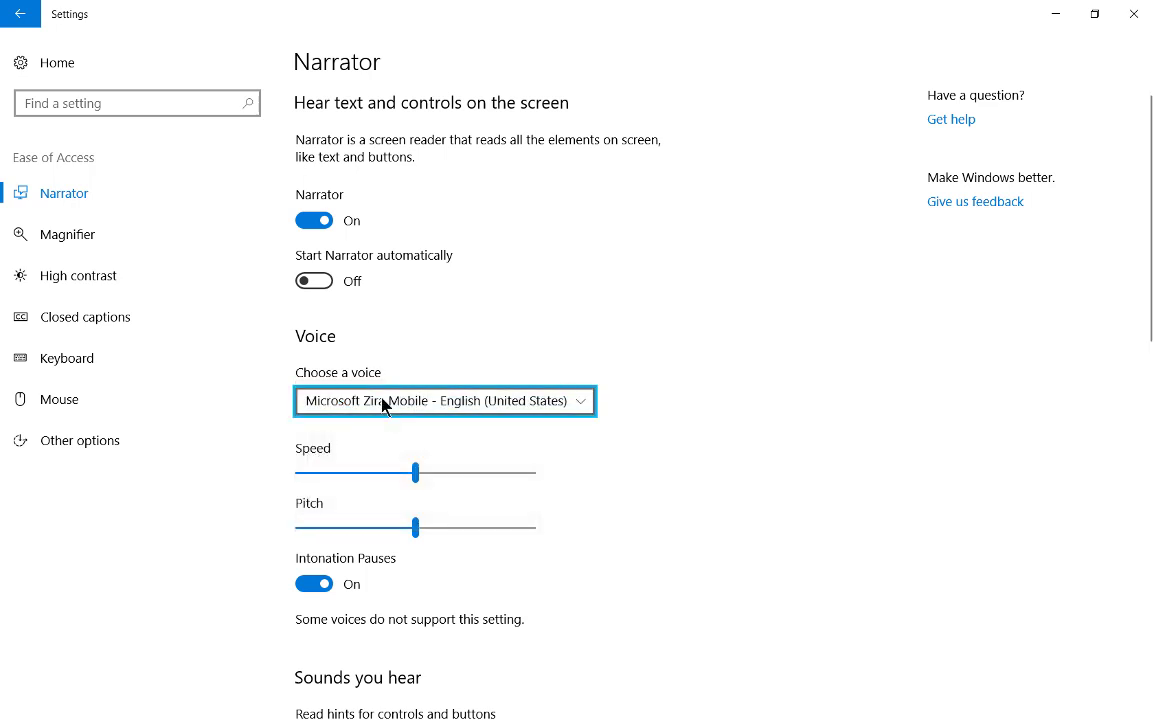
pyautogui.click(443, 404)
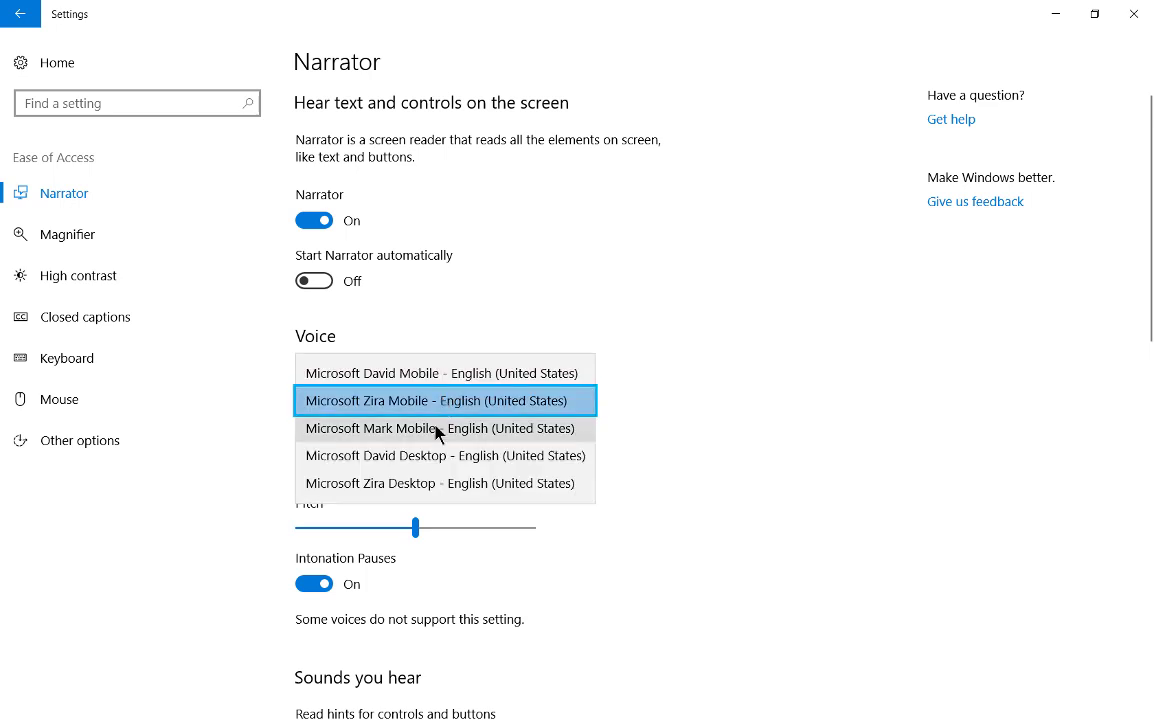
pyautogui.click(438, 431)
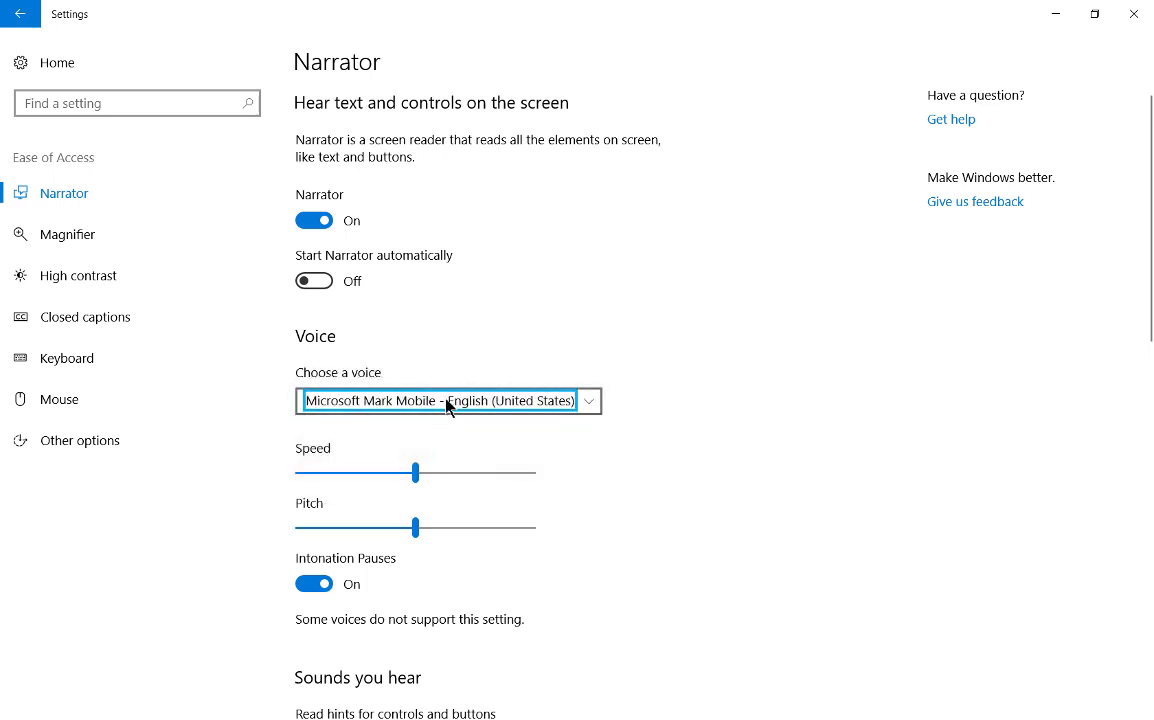
pyautogui.click(445, 404)
pyautogui.click(434, 432)
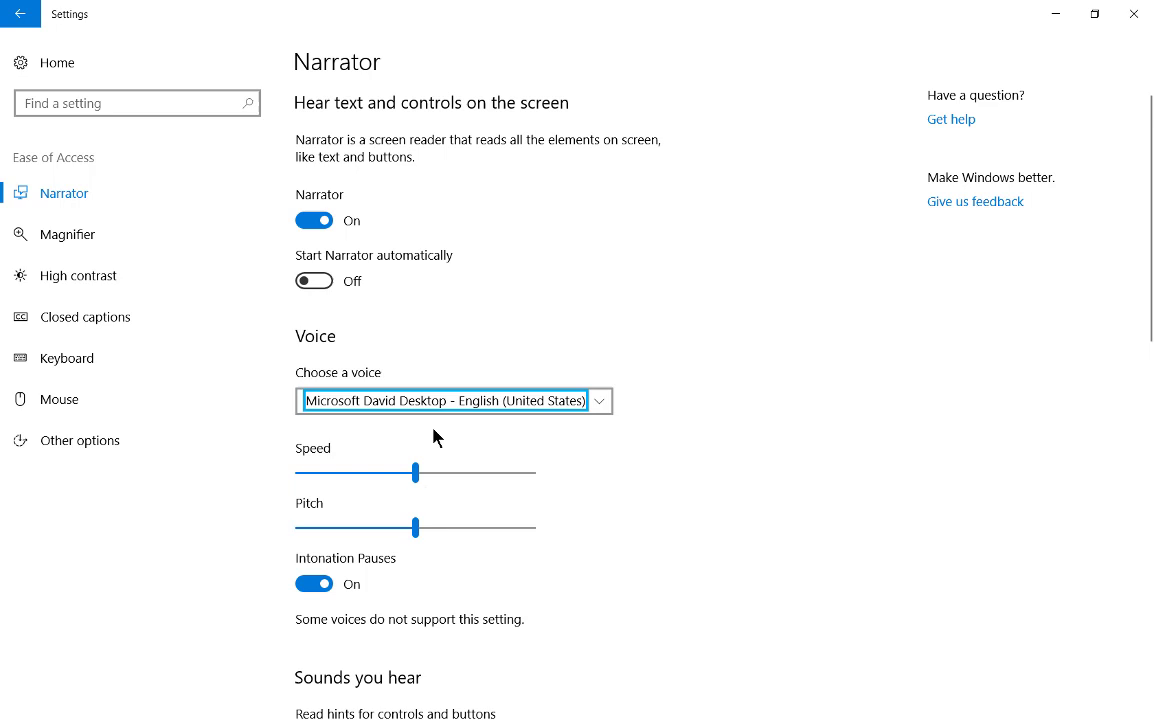
pyautogui.click(443, 408)
pyautogui.click(442, 437)
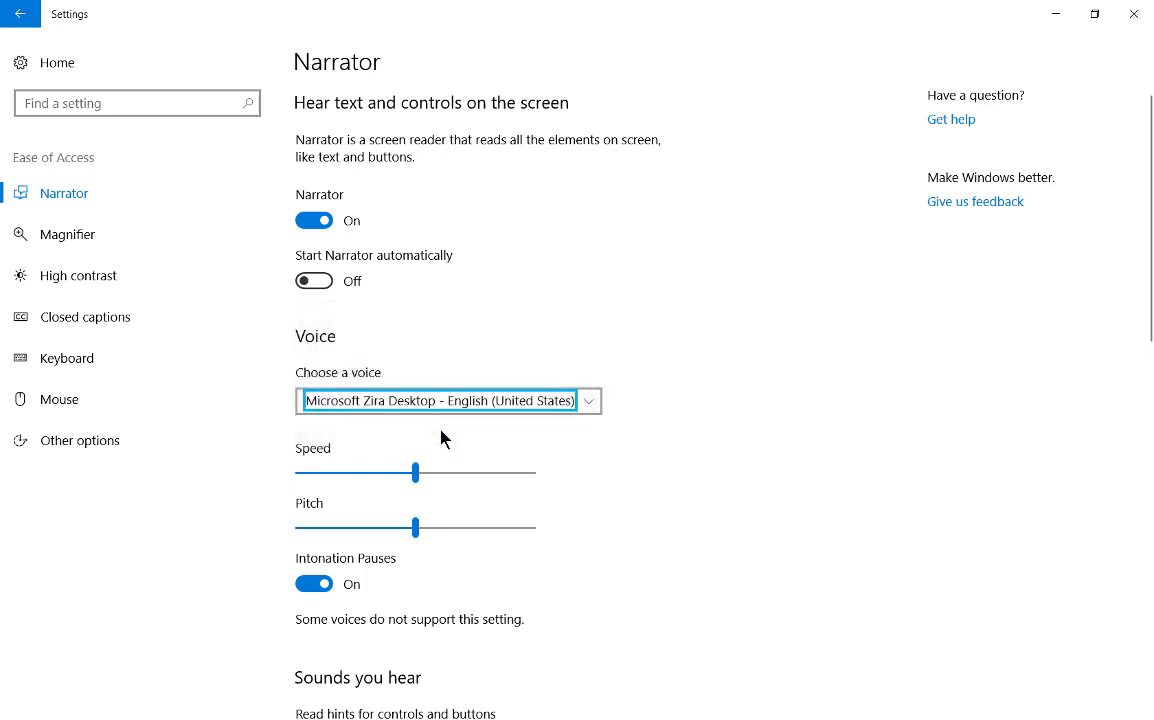
pyautogui.click(521, 408)
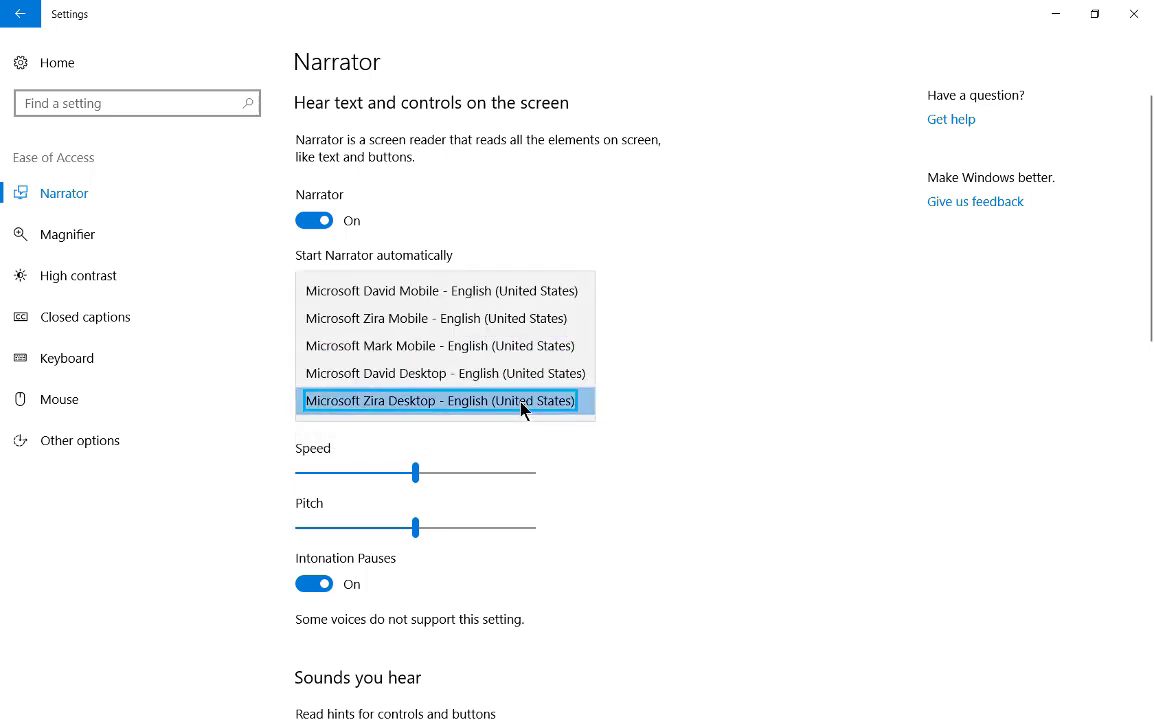
pyautogui.click(746, 395)
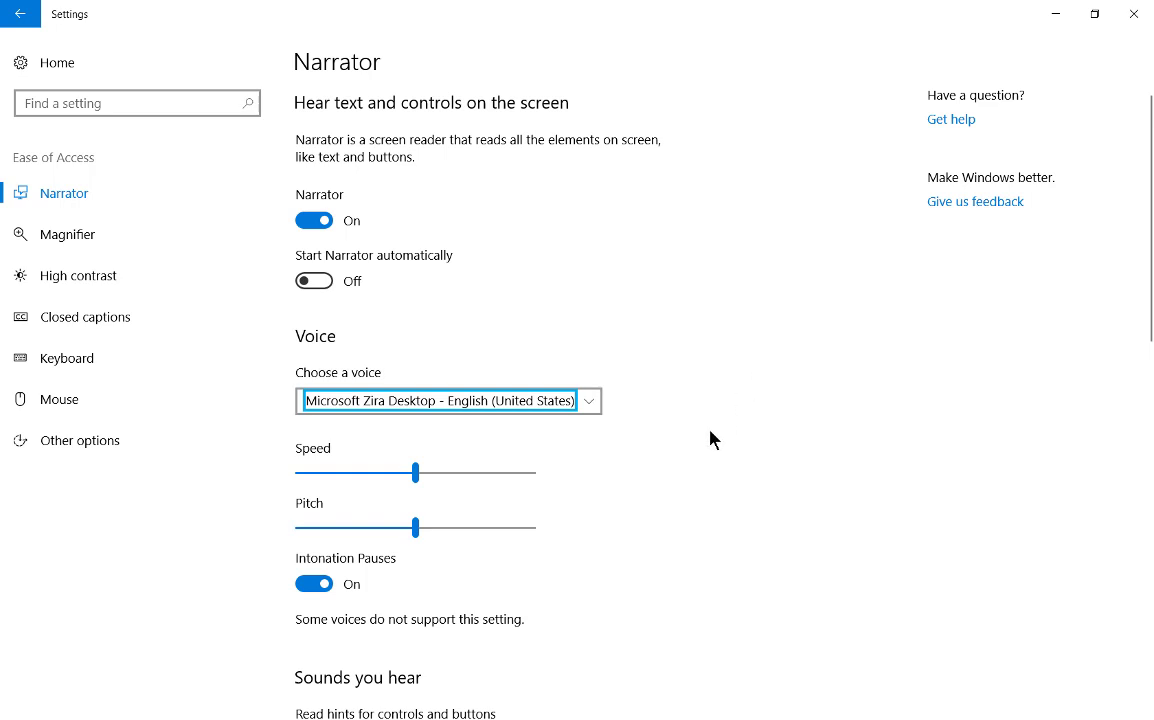
# - Set Narrator's speech speed to just below the middle of the slider
pyautogui.click(474, 474)
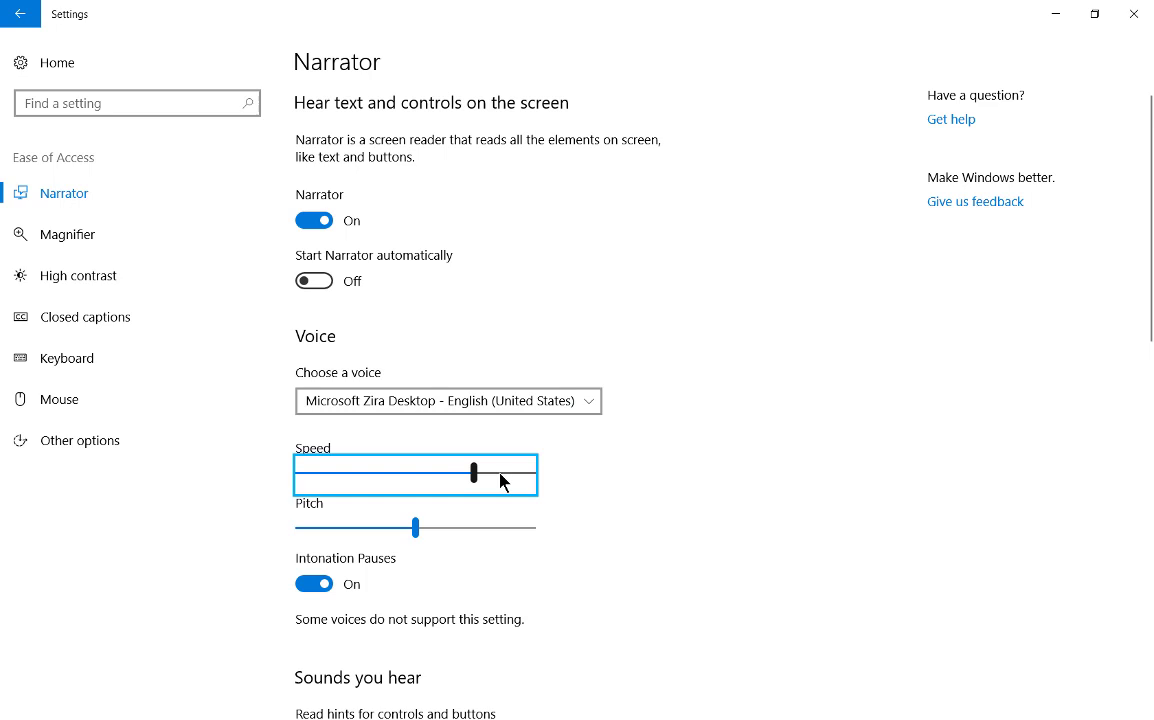
pyautogui.click(322, 474)
pyautogui.moveTo(340, 475); pyautogui.dragTo(362, 476)
pyautogui.click(380, 480)
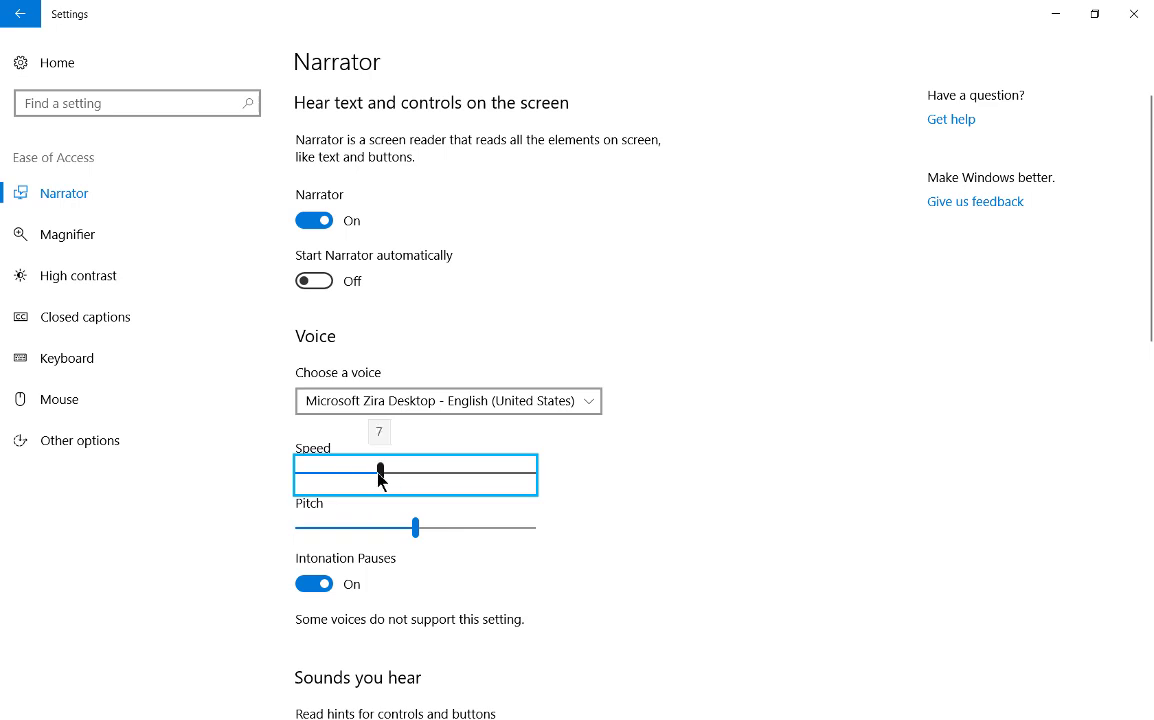
pyautogui.click(403, 477)
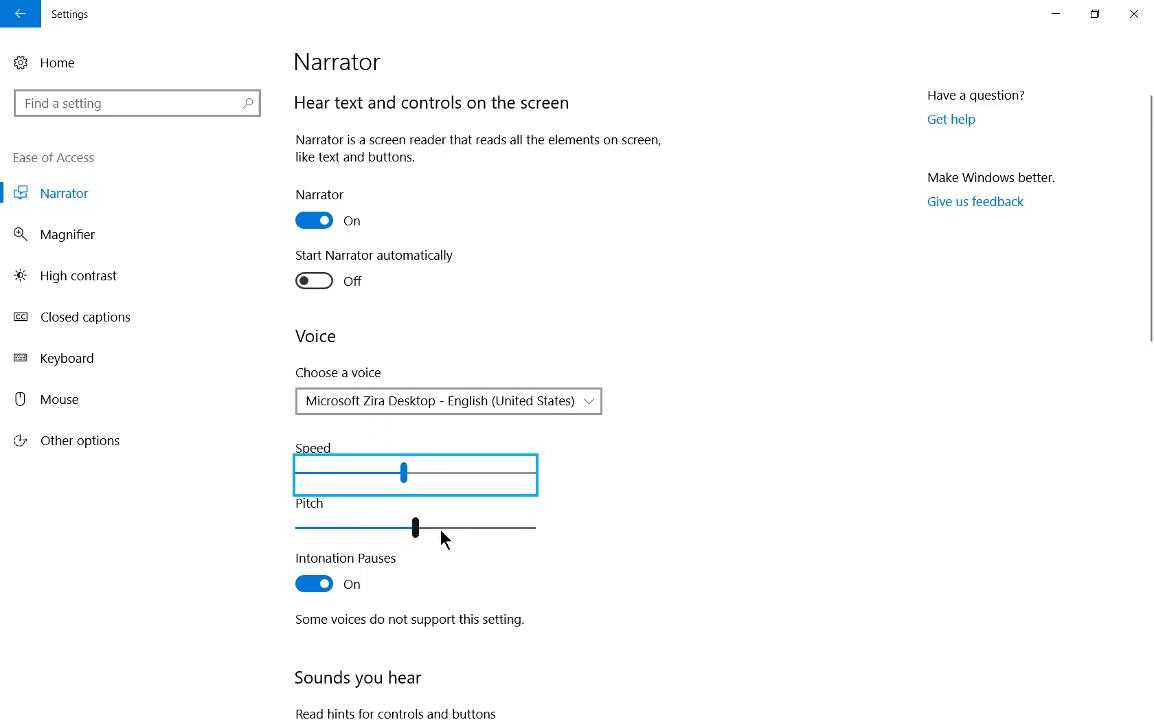
# - Bring Narrator's pitch back to the middle and leave Intonation Pauses on
pyautogui.moveTo(489, 531); pyautogui.dragTo(509, 528)
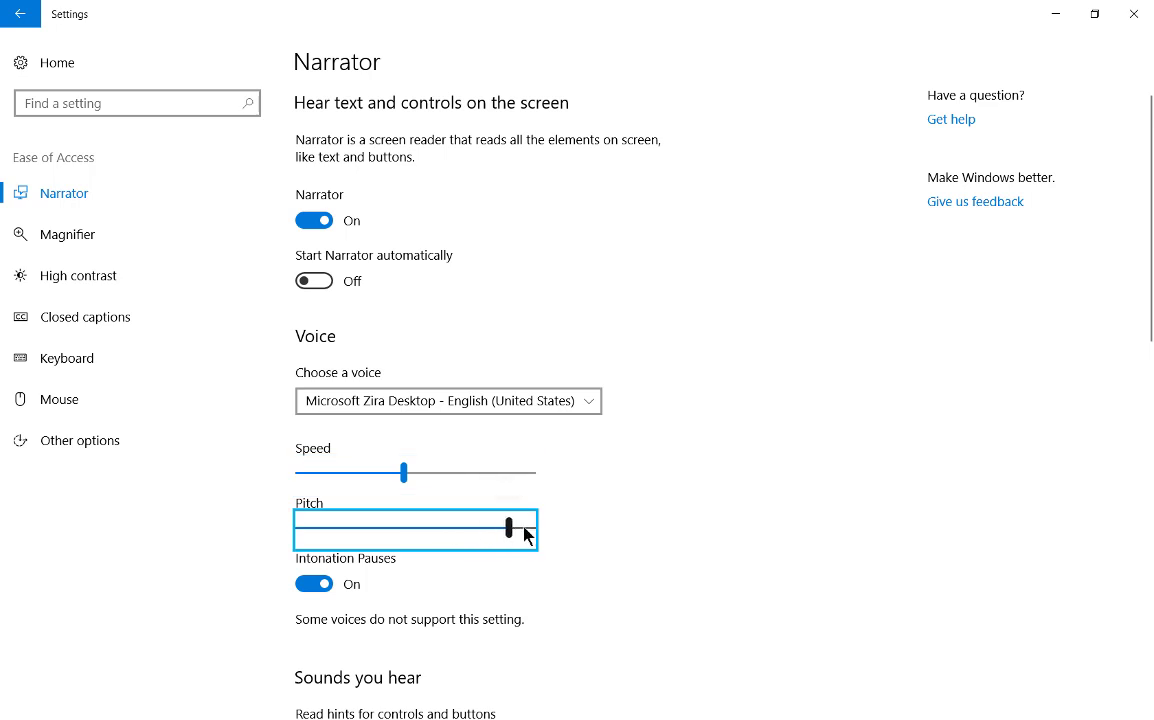
pyautogui.click(304, 534)
pyautogui.moveTo(340, 535); pyautogui.dragTo(422, 536)
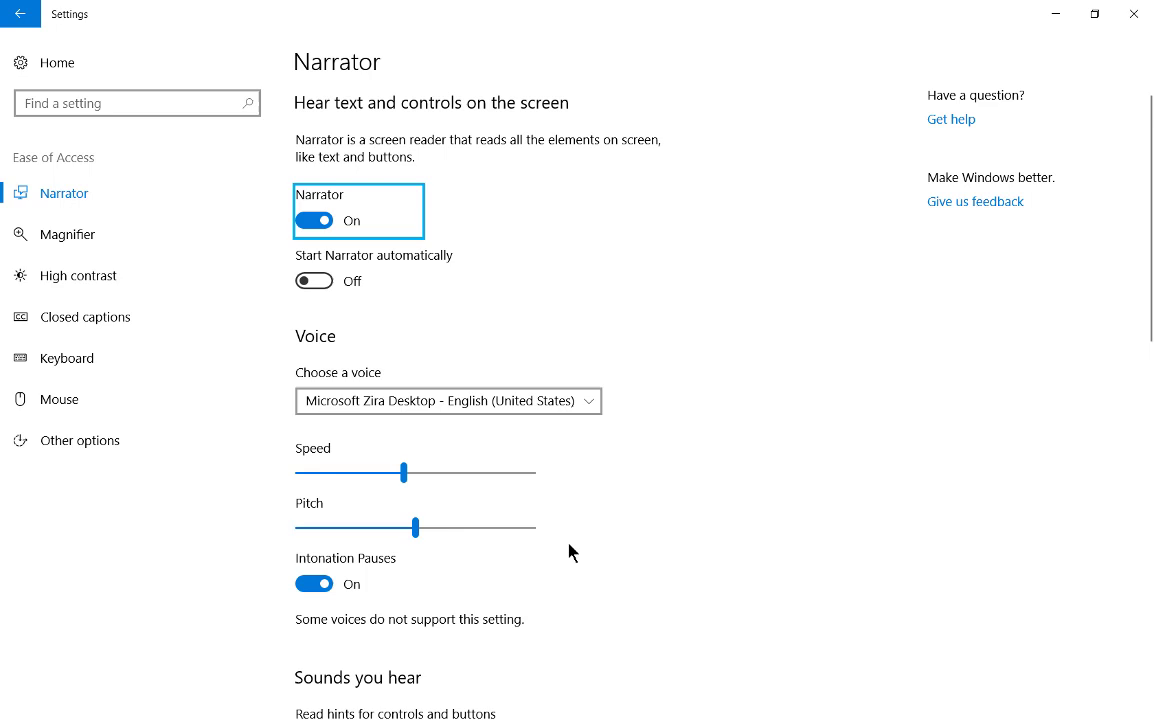
pyautogui.click(305, 594)
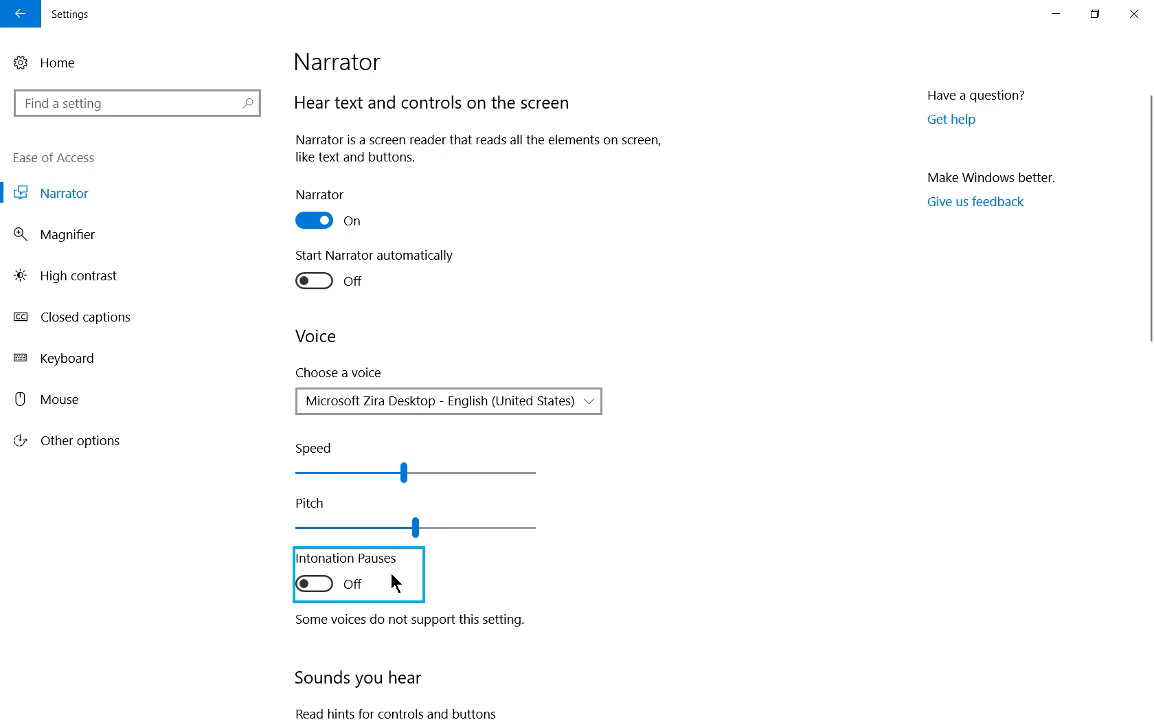
pyautogui.click(310, 586)
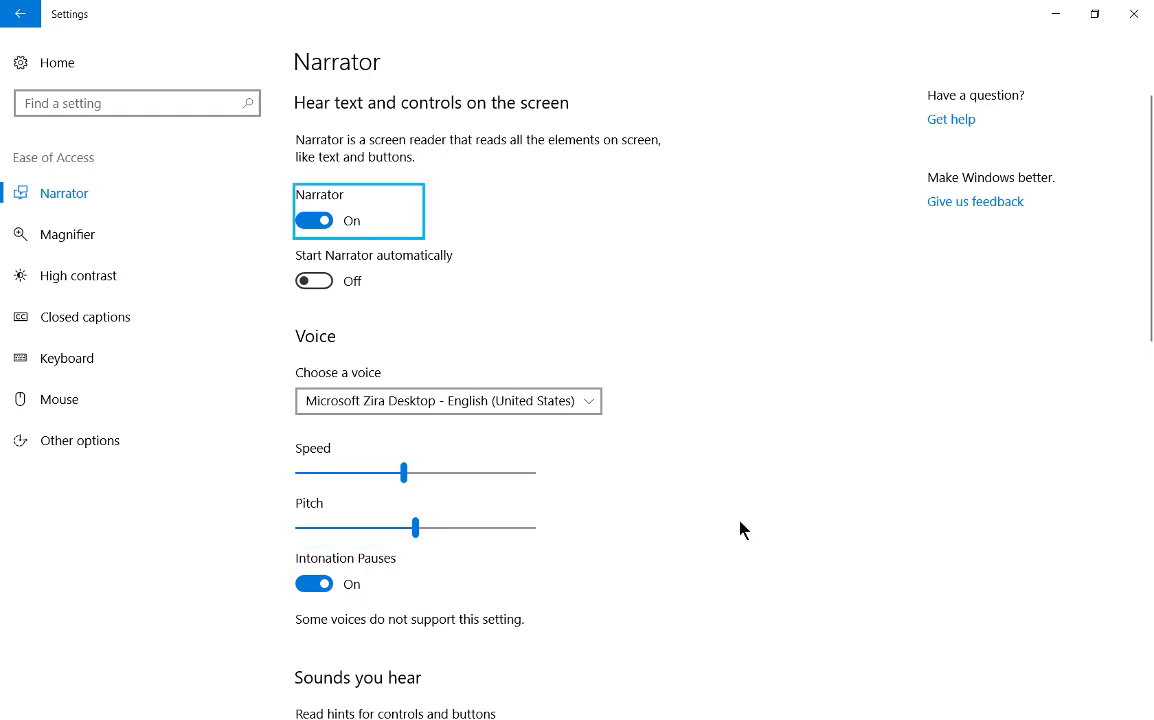
# - Change contextual reading for controls from '1 - Play sounds only' to '4 - Read full context of new control'
pyautogui.scroll(-1, 742, 531)
pyautogui.press('space')
pyautogui.scroll(-1, 742, 531)
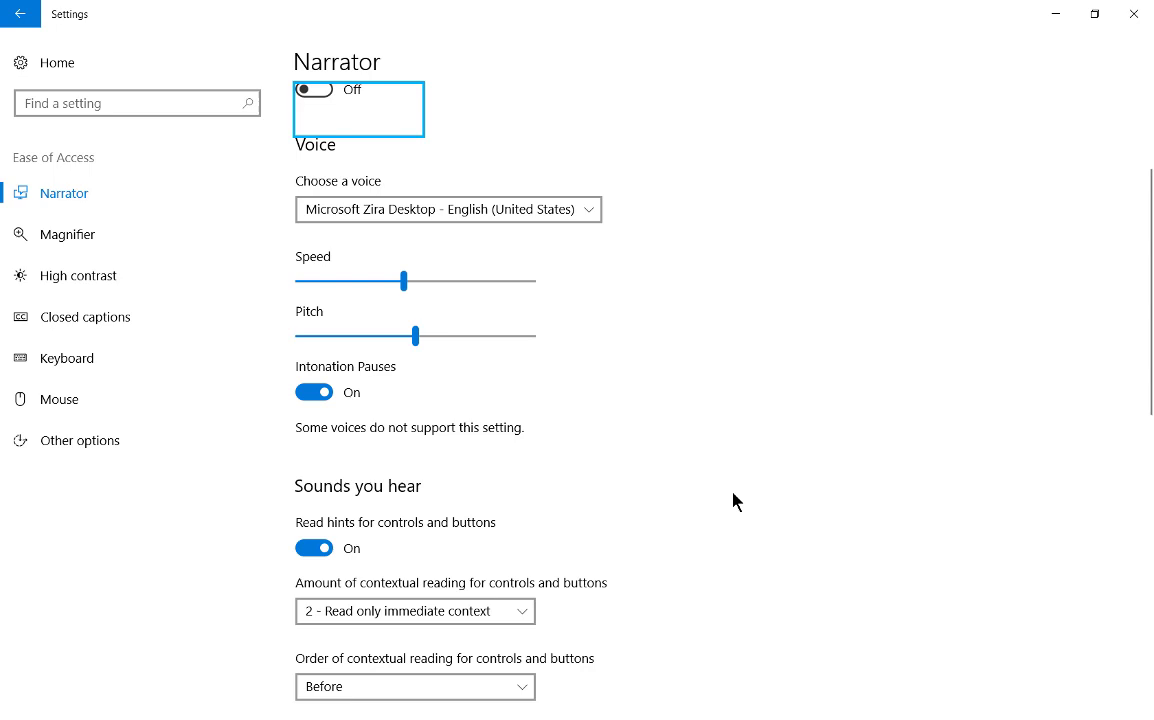
pyautogui.scroll(-1, 735, 500)
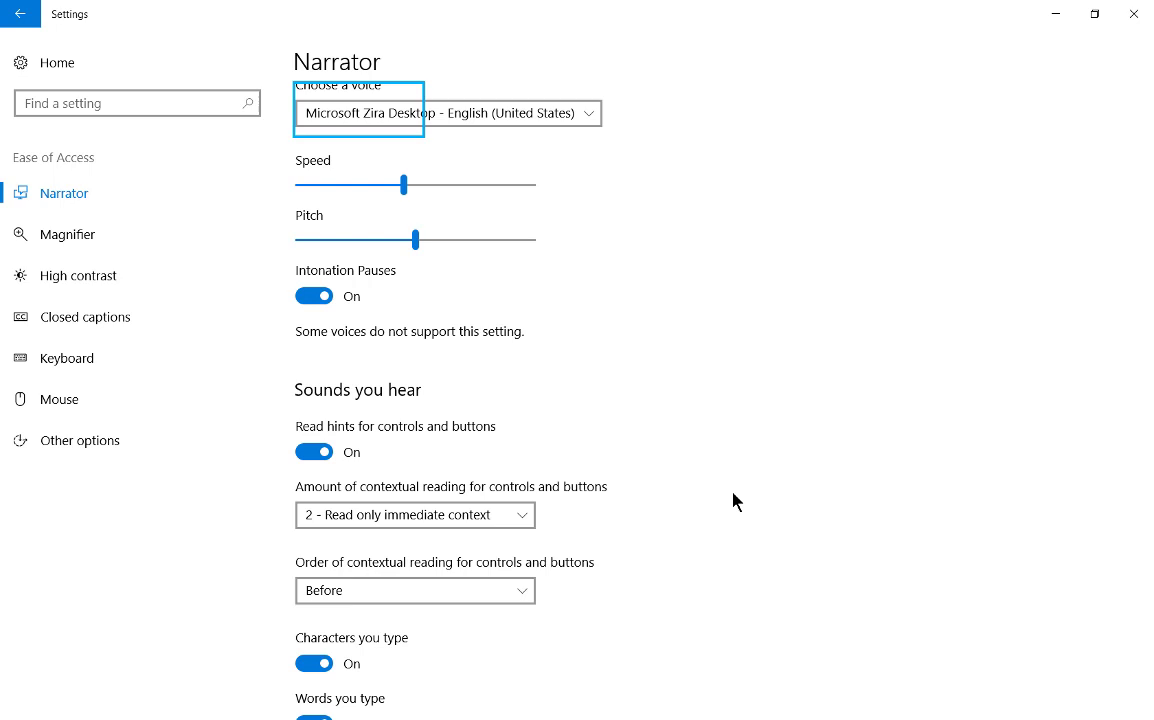
pyautogui.scroll(-1, 735, 500)
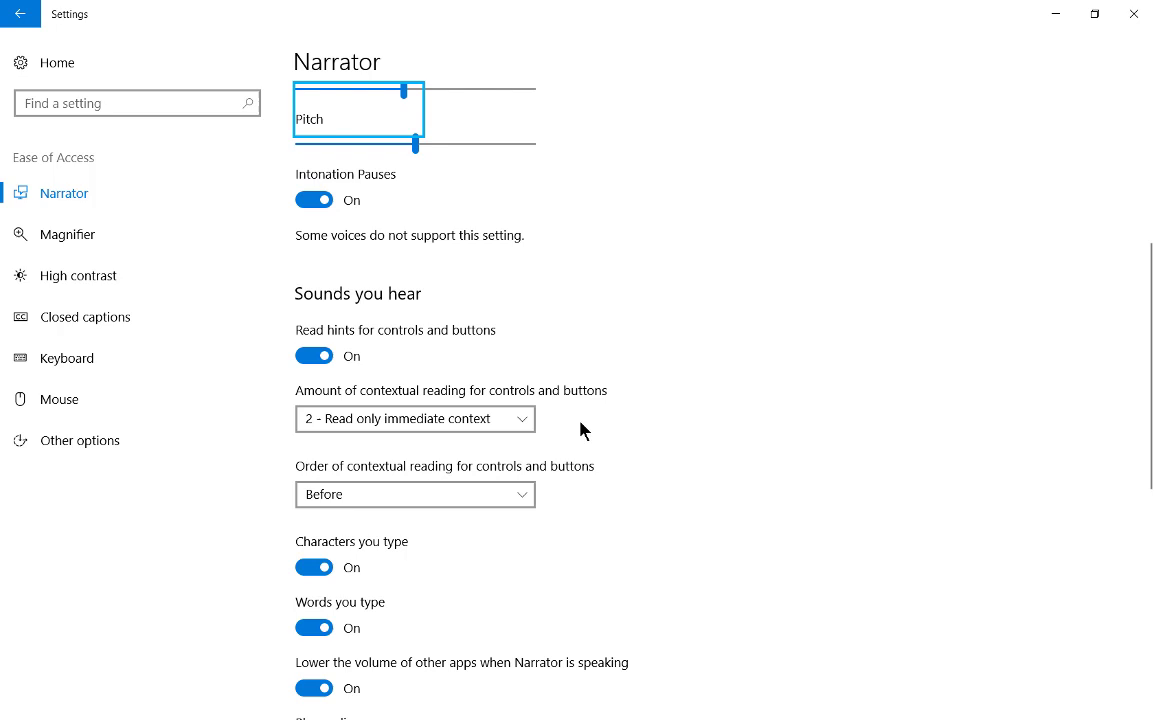
pyautogui.click(526, 422)
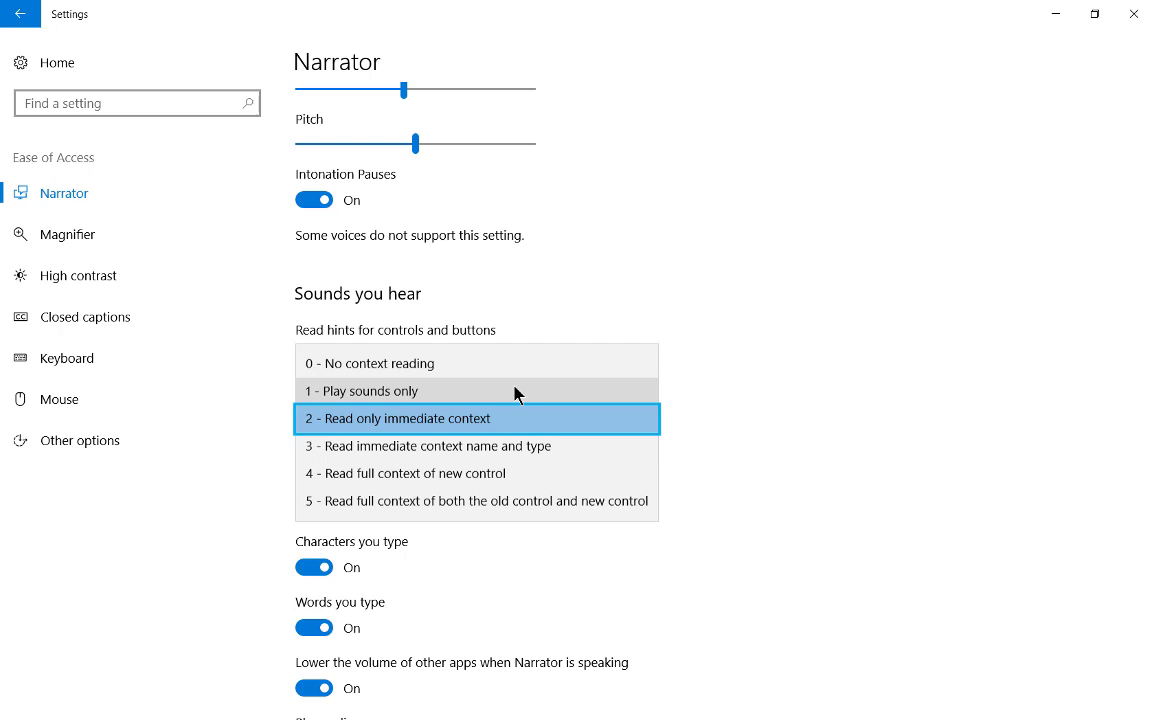
pyautogui.click(516, 391)
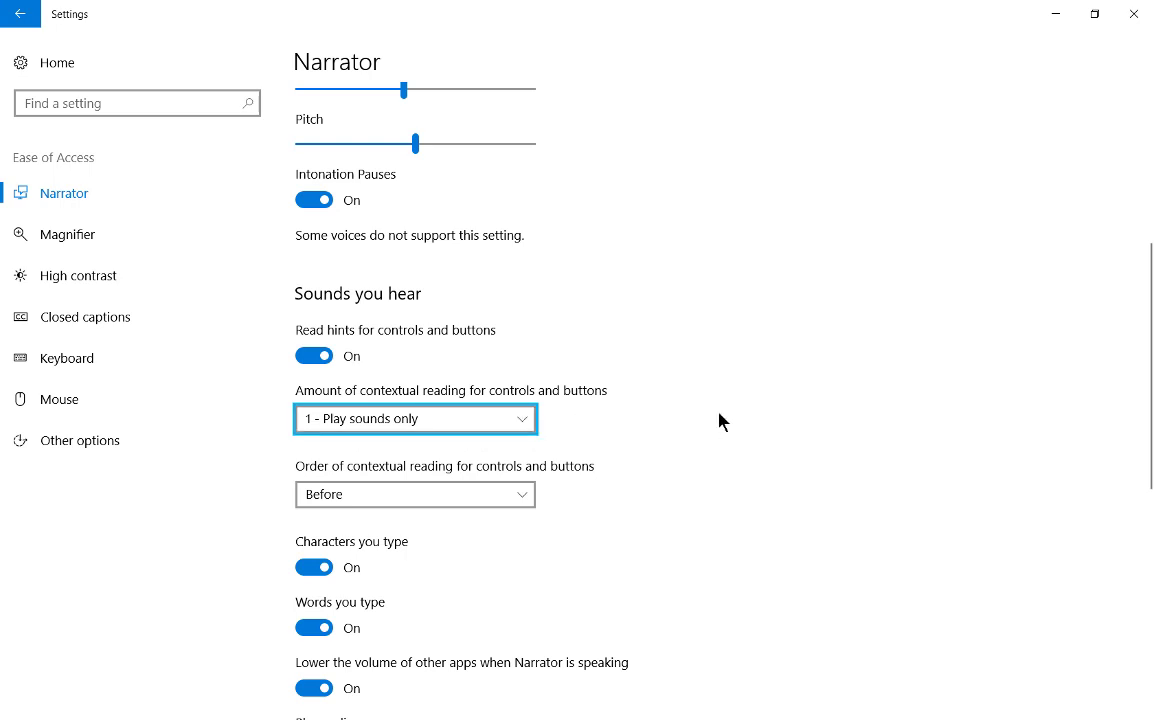
pyautogui.click(507, 422)
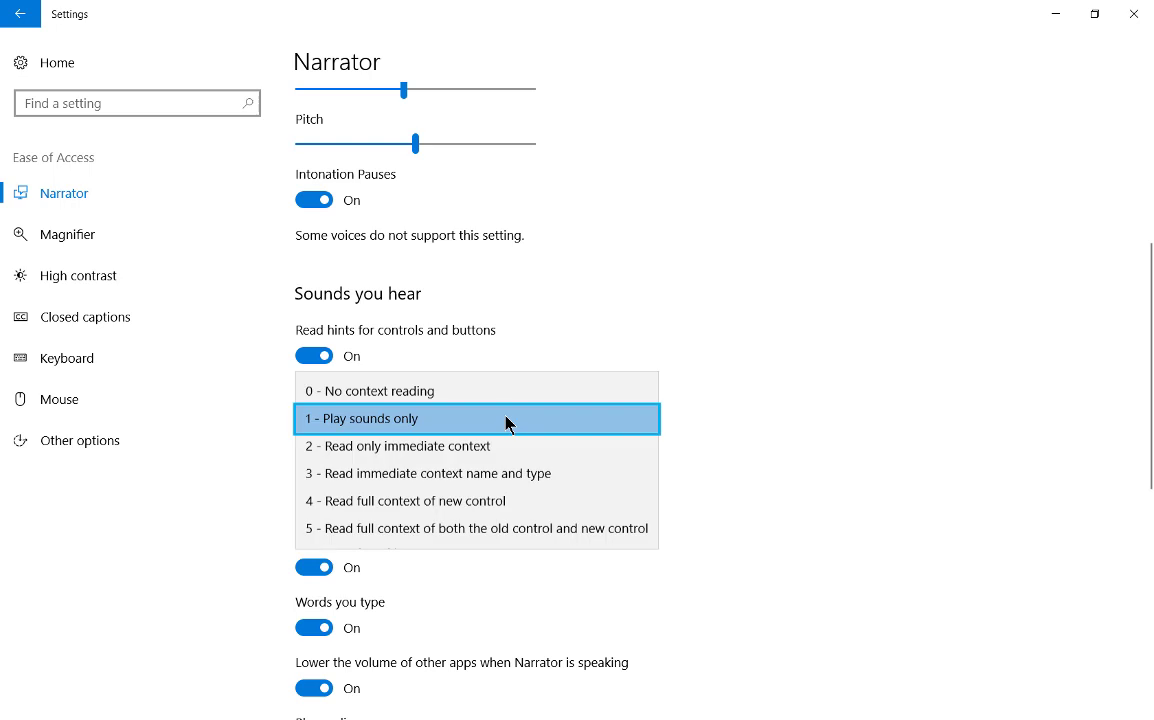
pyautogui.click(465, 504)
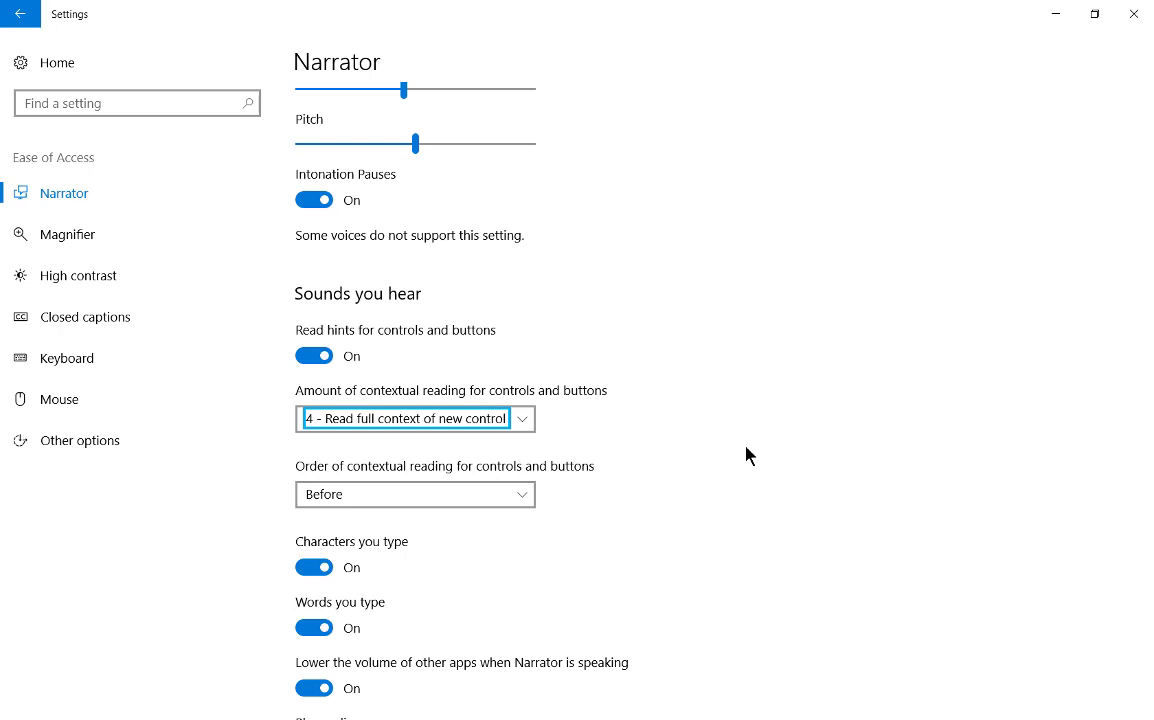
pyautogui.scroll(3, 746, 447)
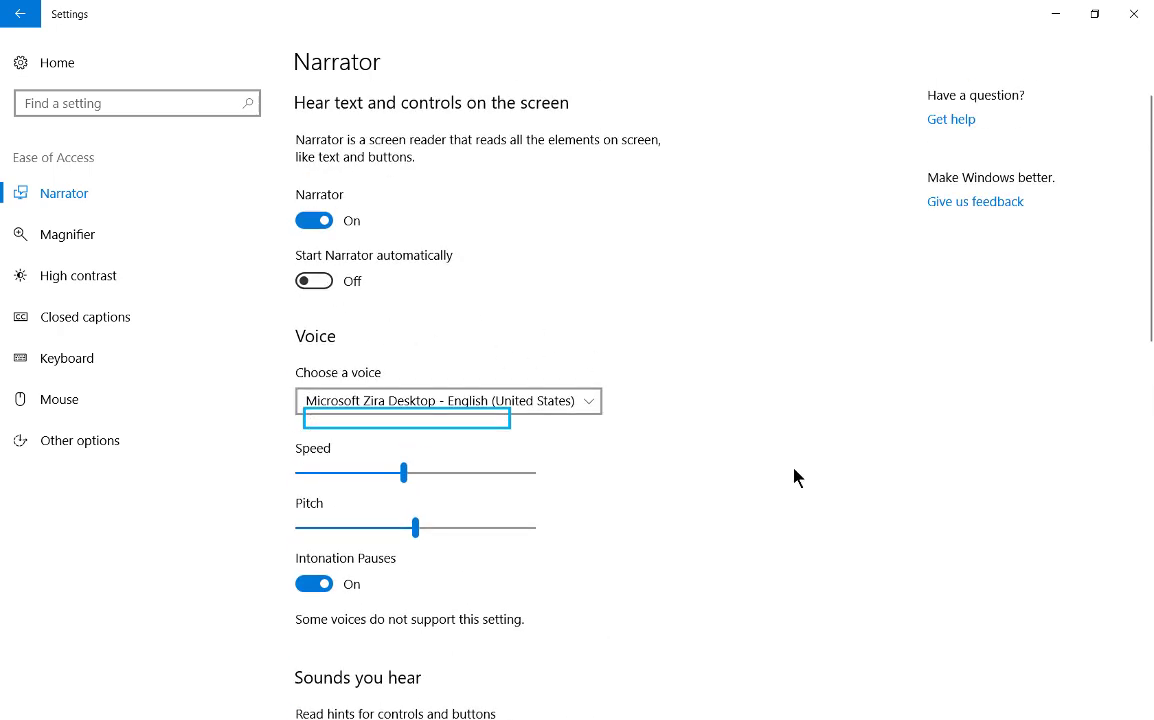
pyautogui.scroll(-5, 801, 492)
pyautogui.scroll(-1, 801, 495)
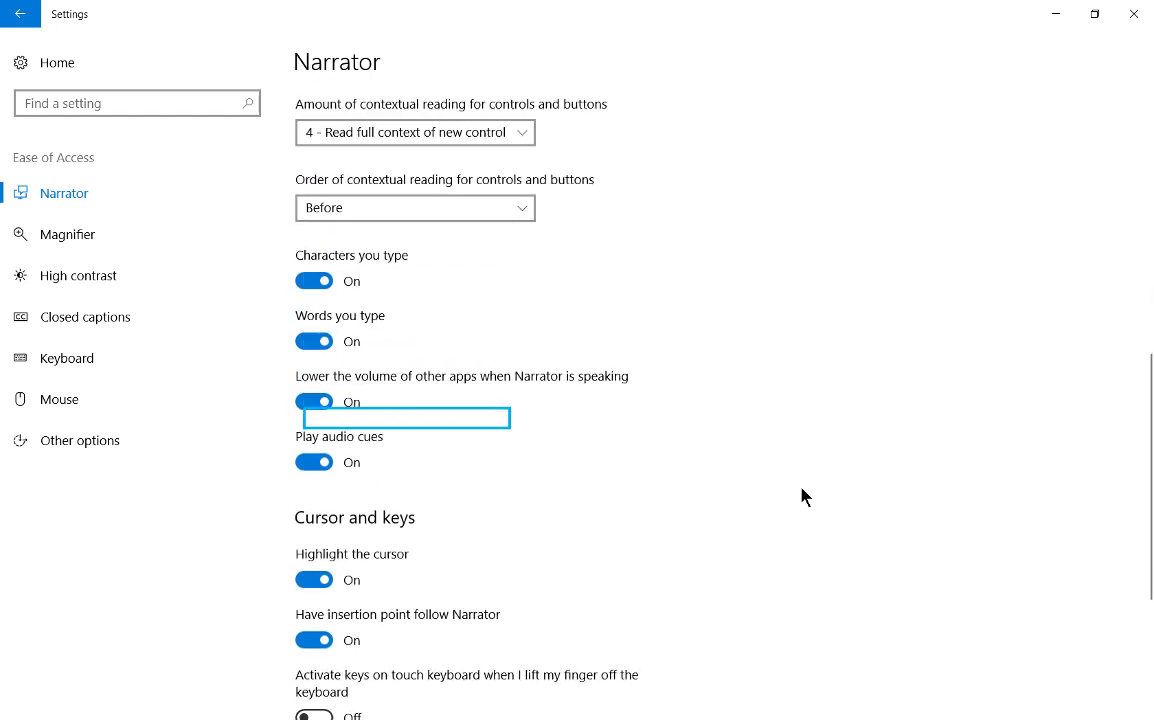
pyautogui.scroll(-1, 805, 496)
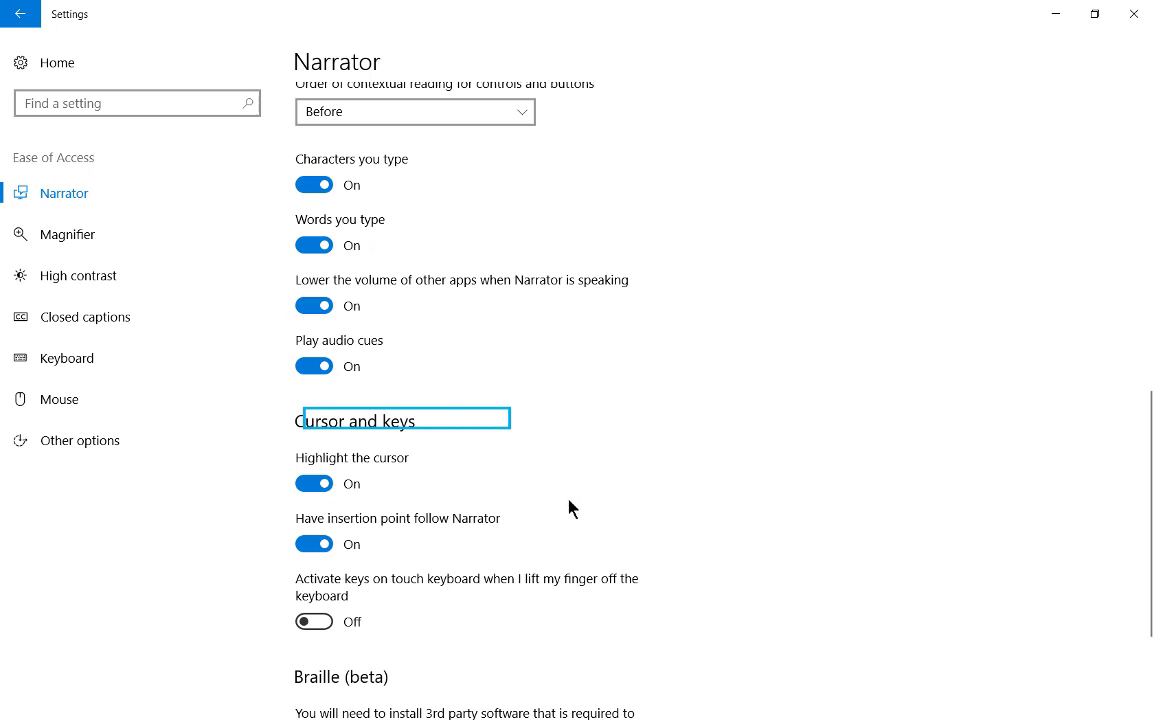
pyautogui.scroll(-4, 569, 508)
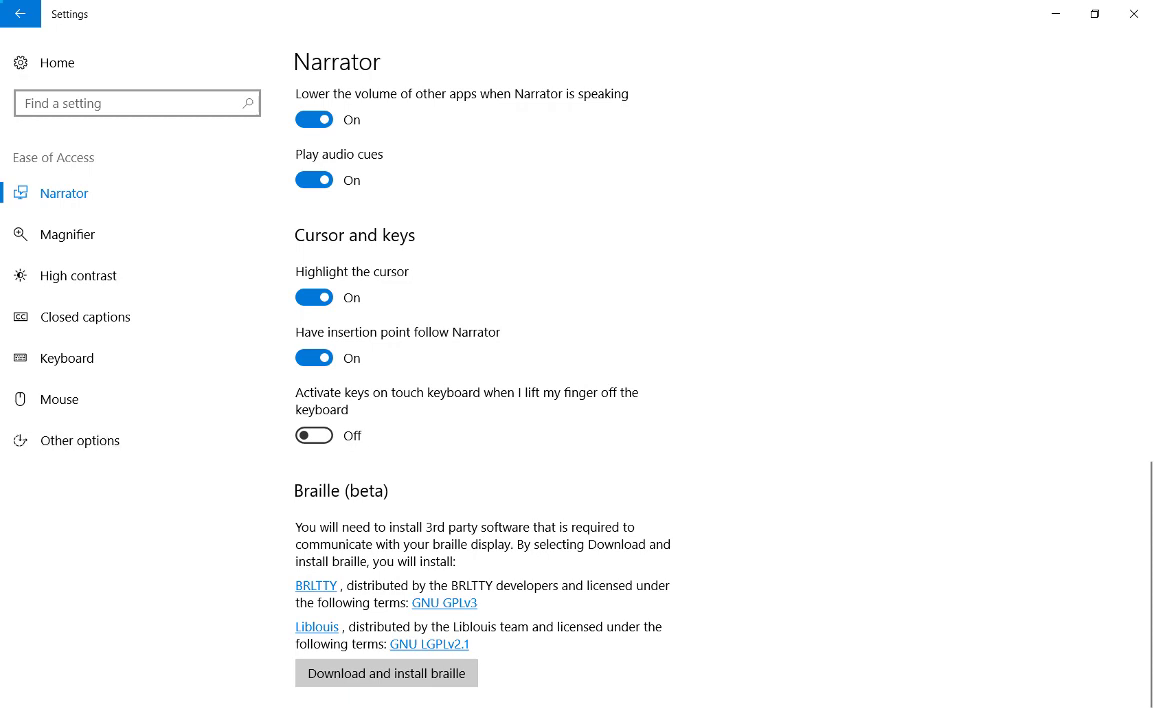
# - Move Notepad over Settings and have Narrator read 'This is a test of' word by word
pyautogui.moveTo(0, 250); pyautogui.dragTo(636, 49)
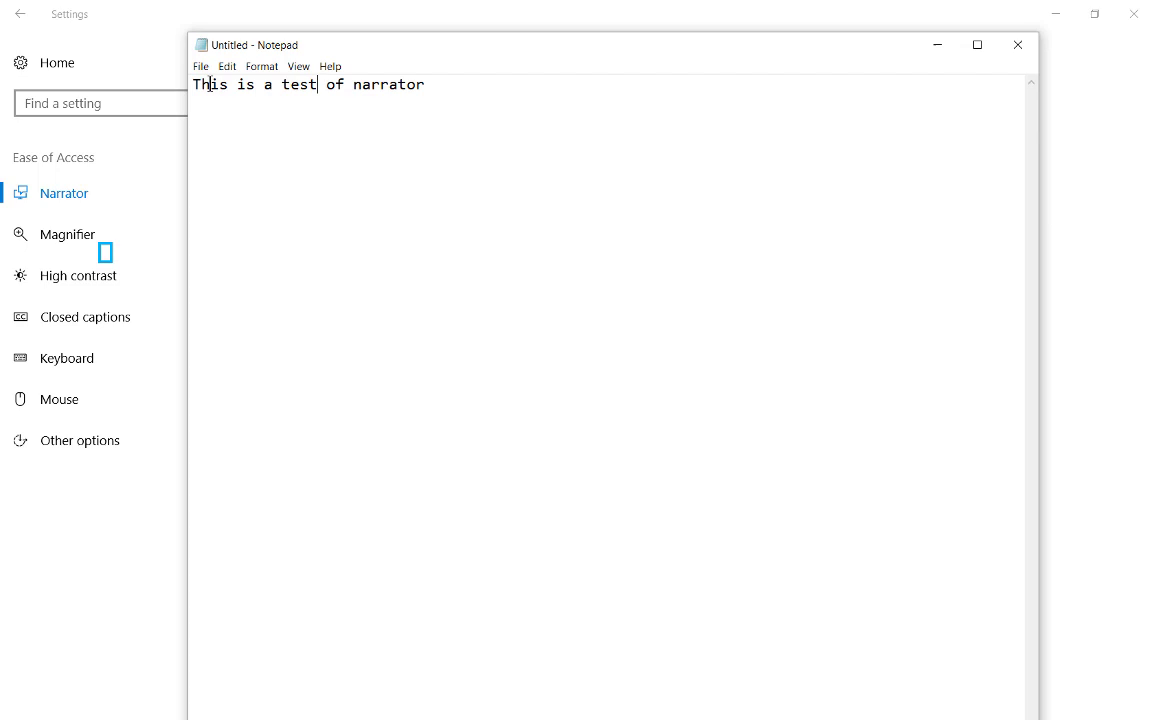
pyautogui.press('Home')
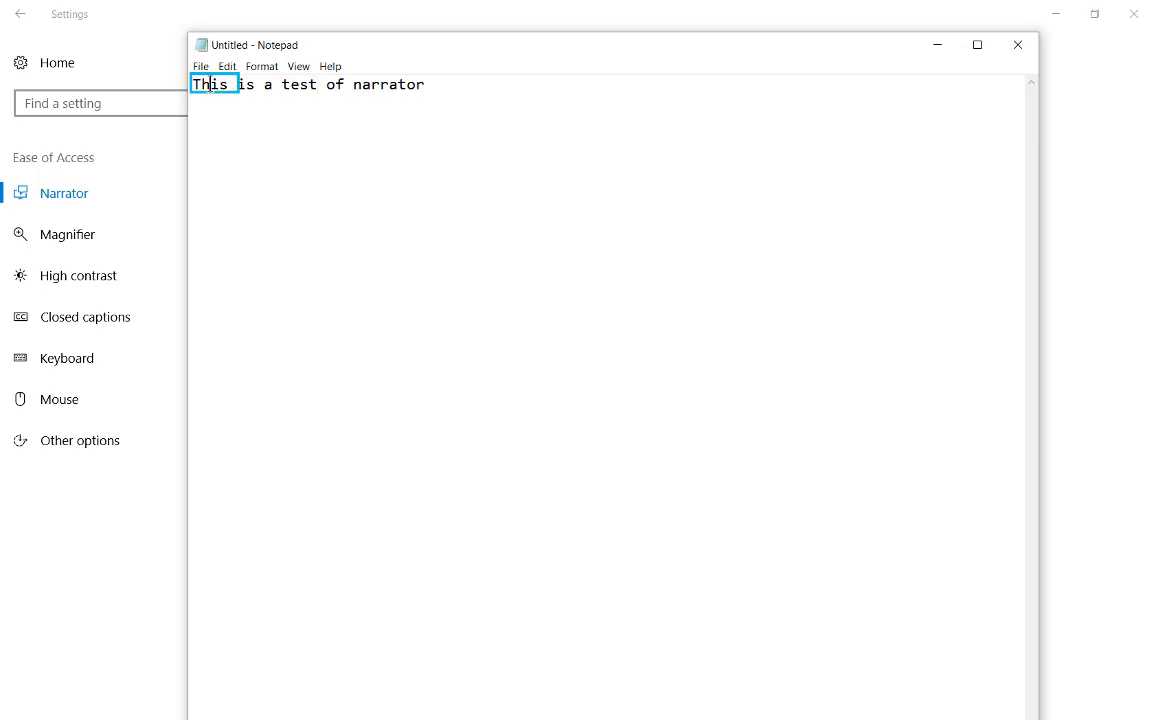
pyautogui.hotkey('ctrl', 'Right')
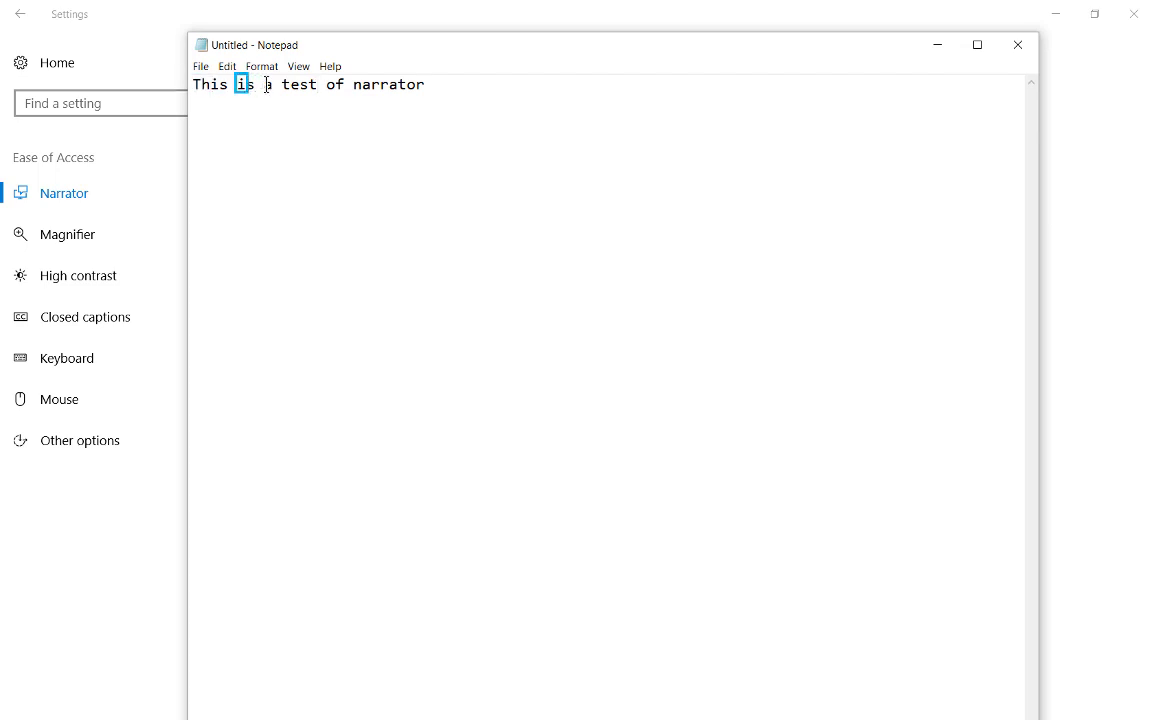
pyautogui.hotkey('ctrl', 'Right')
pyautogui.hotkey('ctrl', 'Right')
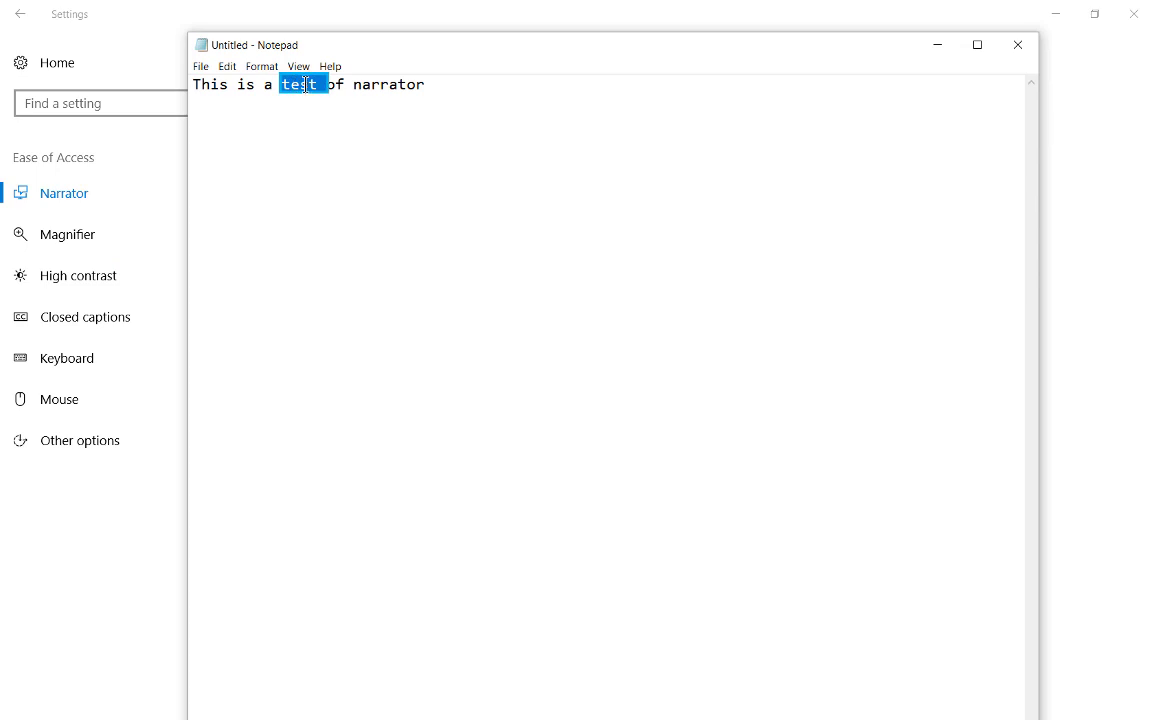
pyautogui.hotkey('ctrl', 'Right')
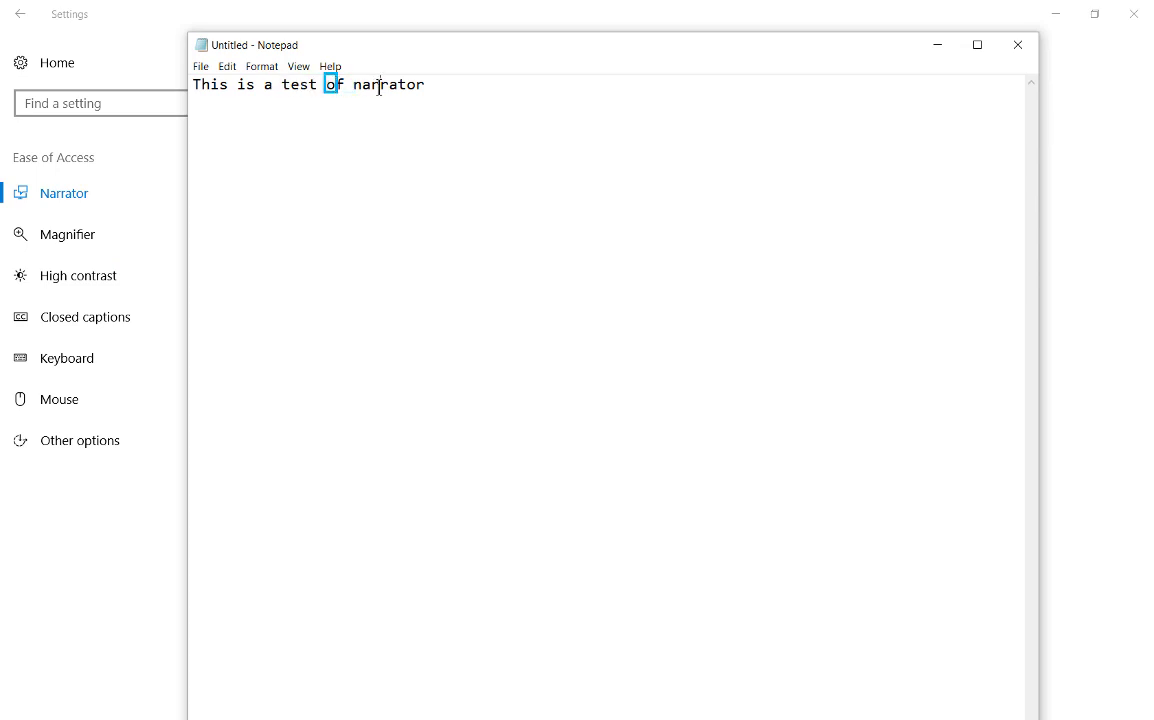
# - Put the caret in 'narrator' and step Narrator through its letters with the arrow keys
pyautogui.doubleClick(381, 85)
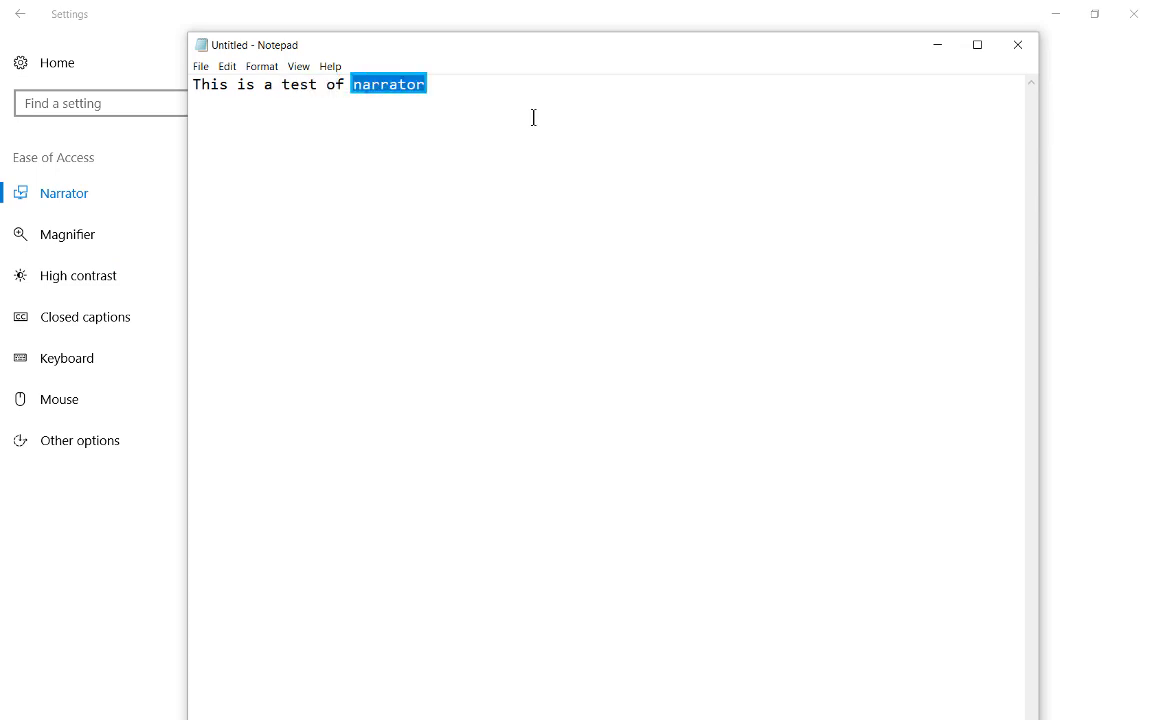
pyautogui.click(388, 87)
pyautogui.press('Left')
pyautogui.press('Left')
pyautogui.press('Left')
pyautogui.press('Left')
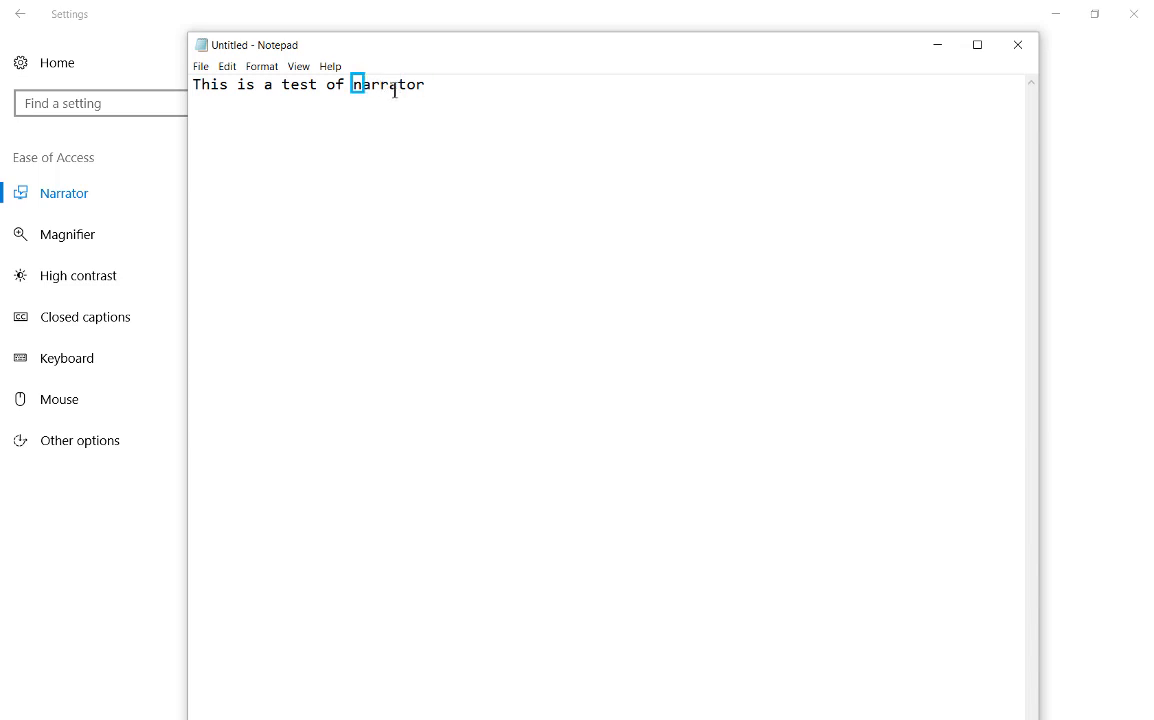
pyautogui.press('Right')
pyautogui.press('Right')
pyautogui.press('Right')
pyautogui.press('Left')
pyautogui.press('Left')
pyautogui.press('Left')
# - Minimize Notepad and switch Narrator off at the top of the Narrator page
pyautogui.click(922, 48)
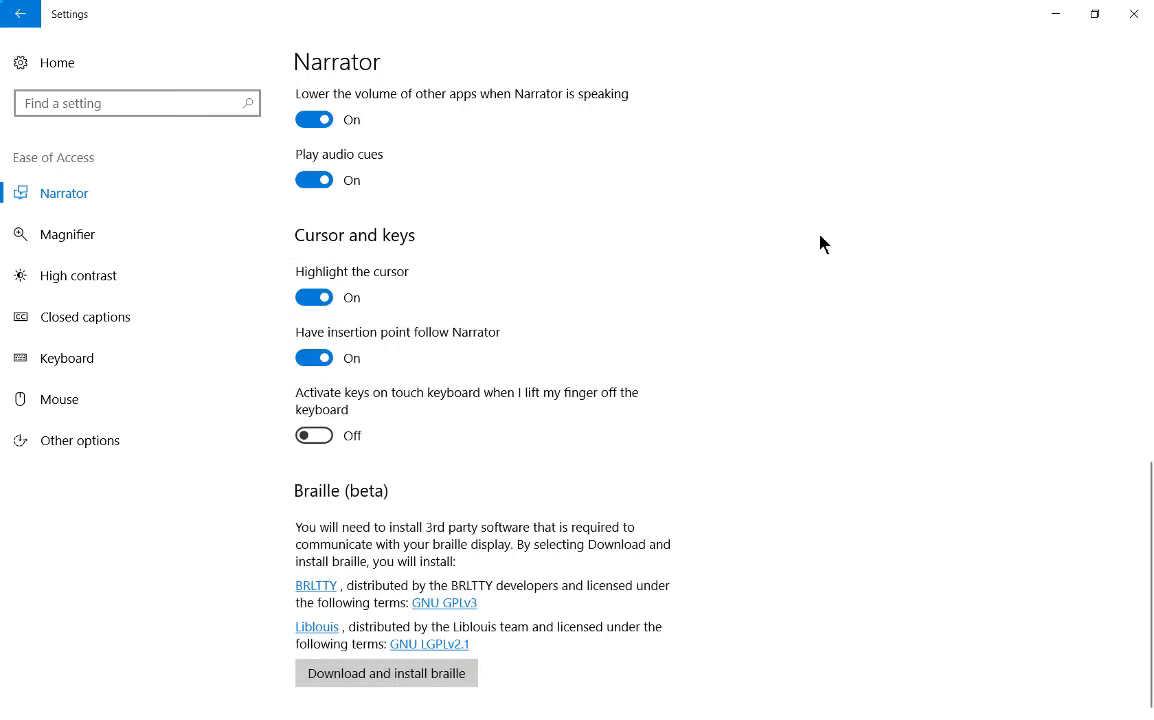
pyautogui.scroll(10, 765, 278)
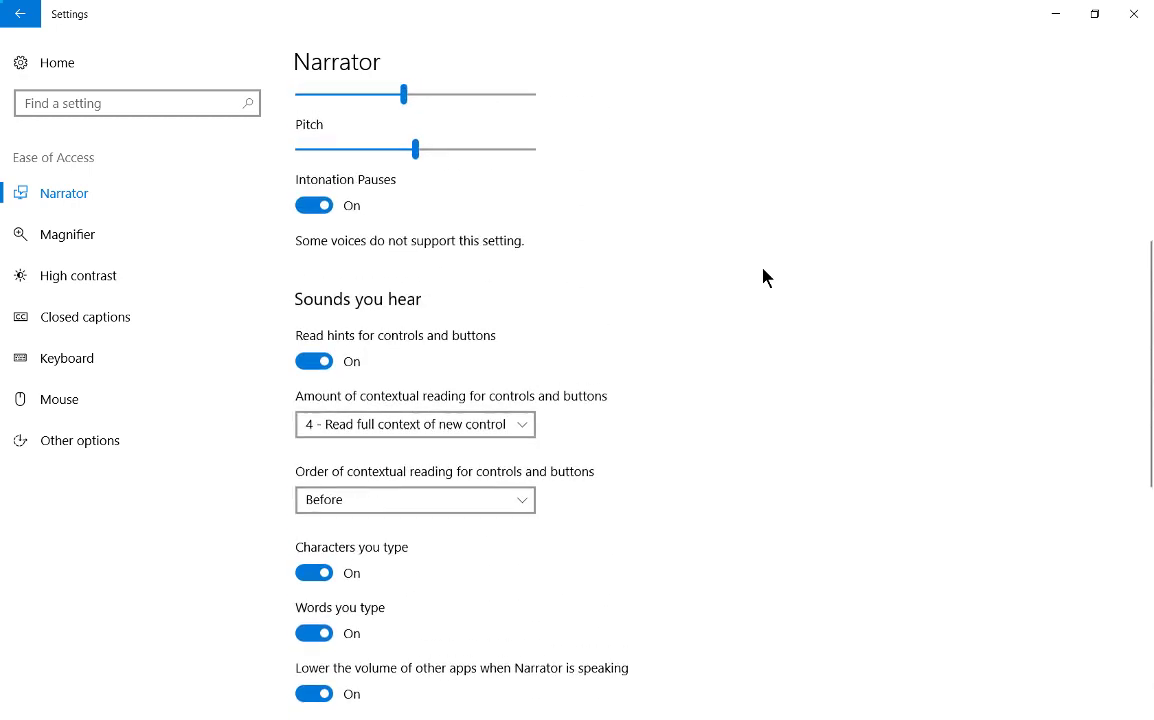
pyautogui.click(310, 217)
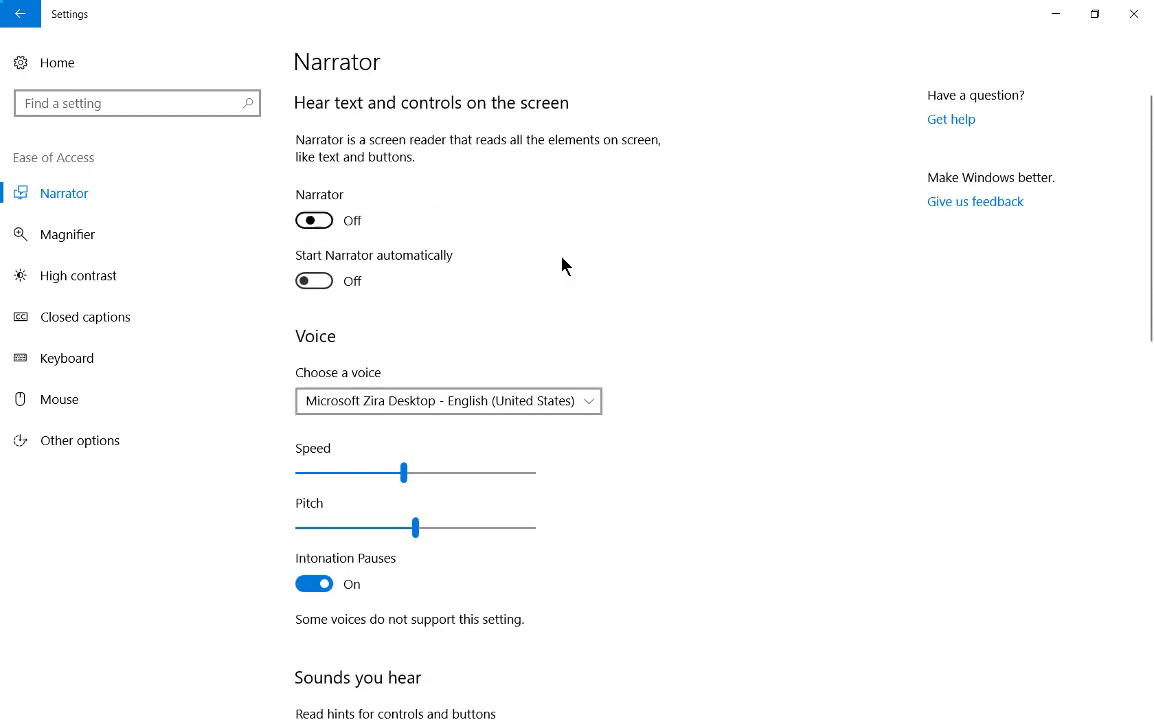